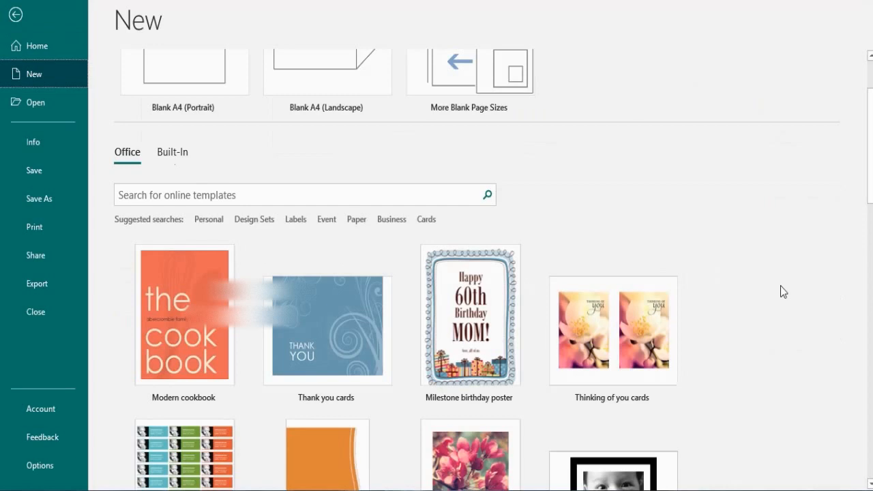
Browse the gallery of Office templates and the blank page sizes on offer for a new publication.
scroll(784, 292, "down", 3)
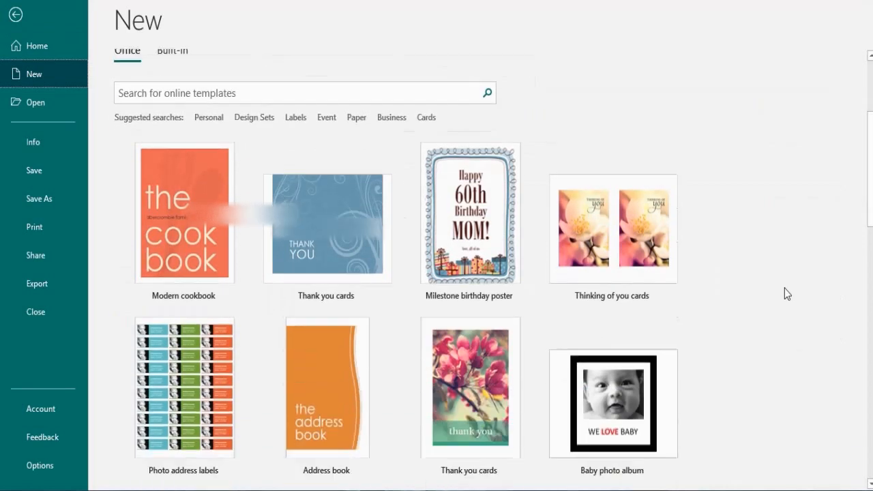
scroll(784, 289, "down", 3)
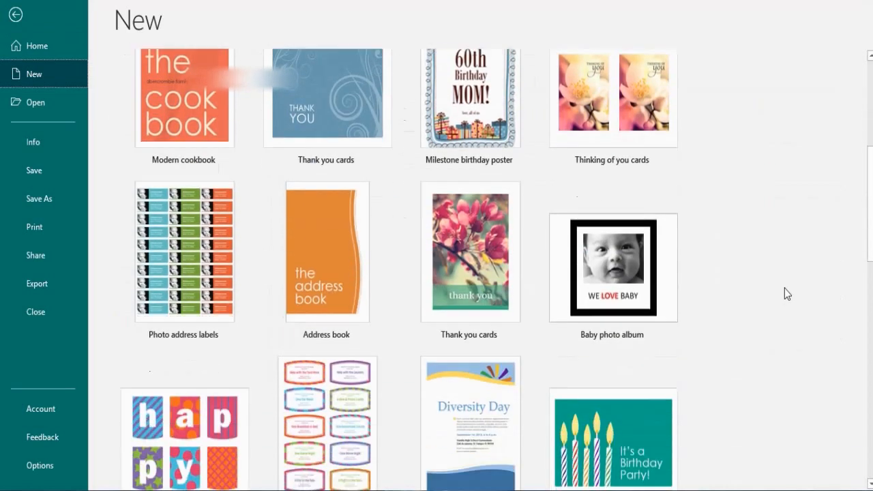
scroll(784, 289, "down", 1)
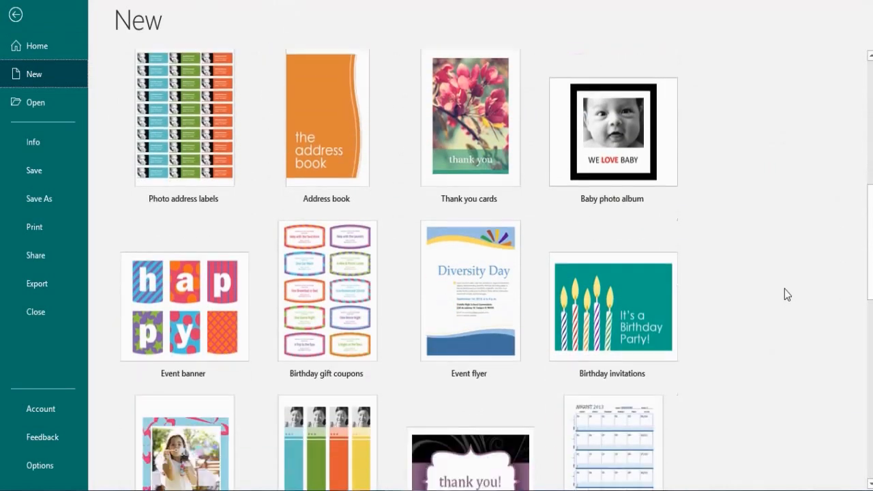
scroll(787, 294, "down", 1)
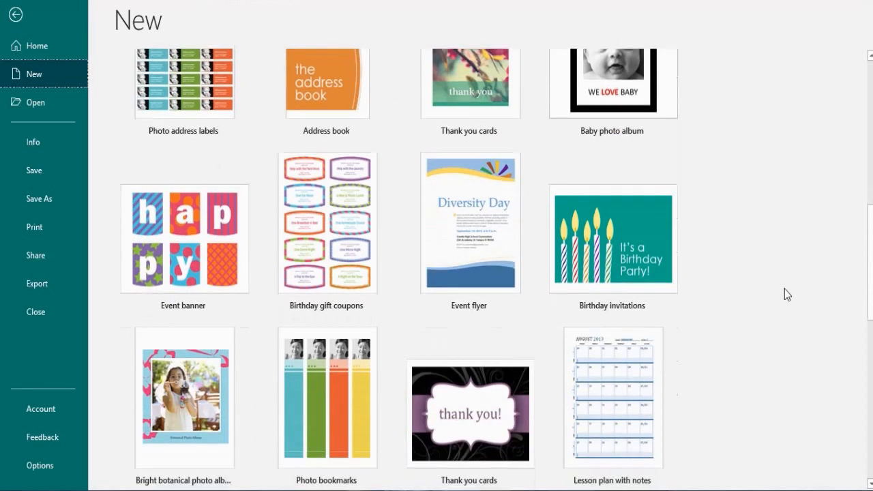
scroll(786, 294, "up", 1)
scroll(784, 294, "up", 4)
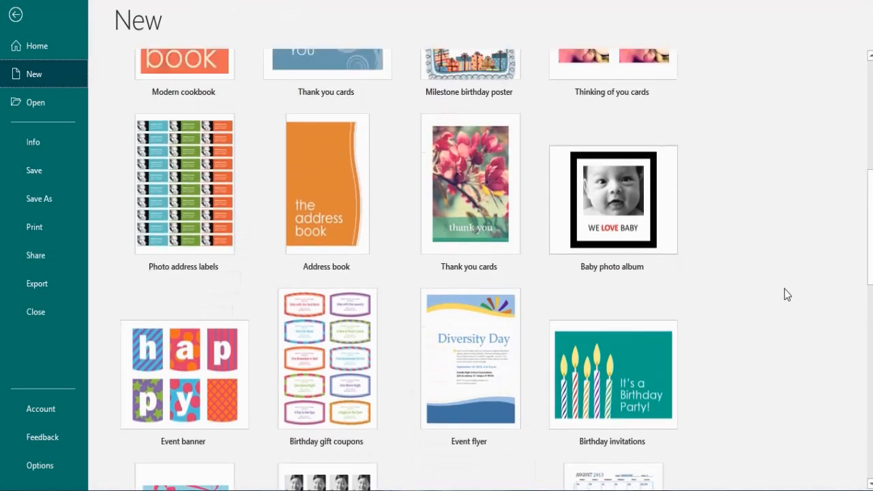
scroll(786, 294, "up", 1)
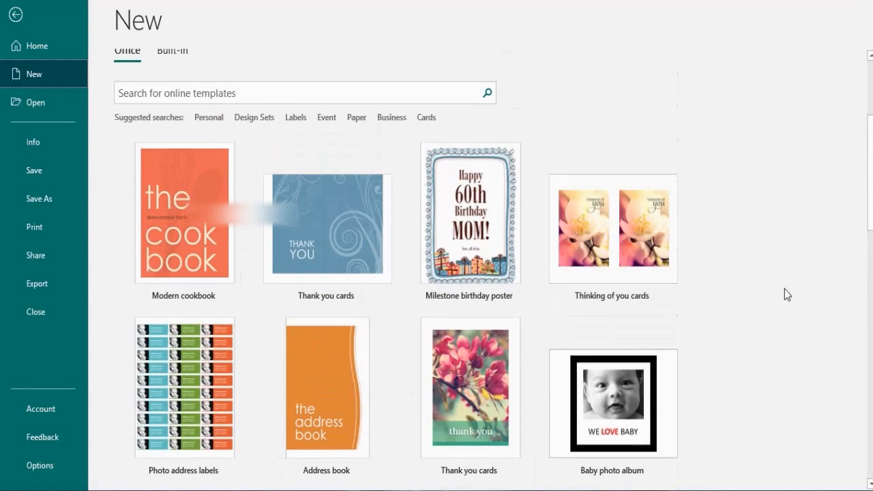
scroll(786, 294, "up", 4)
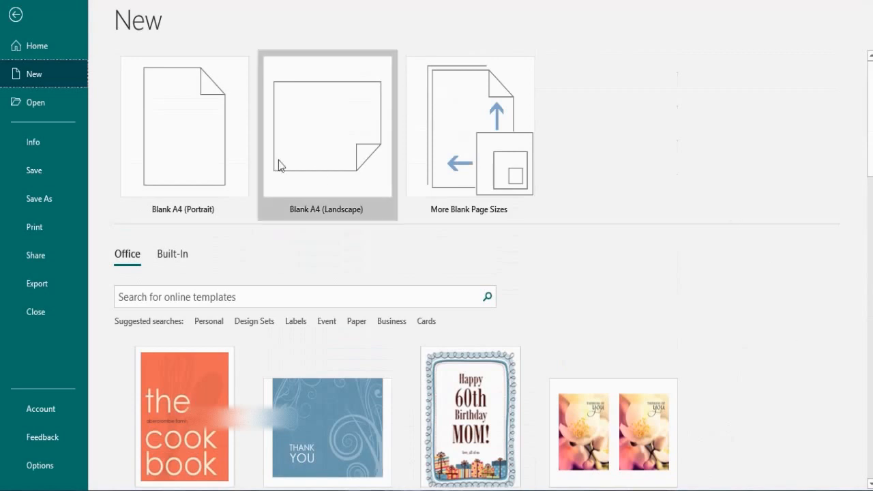
scroll(741, 257, "down", 3)
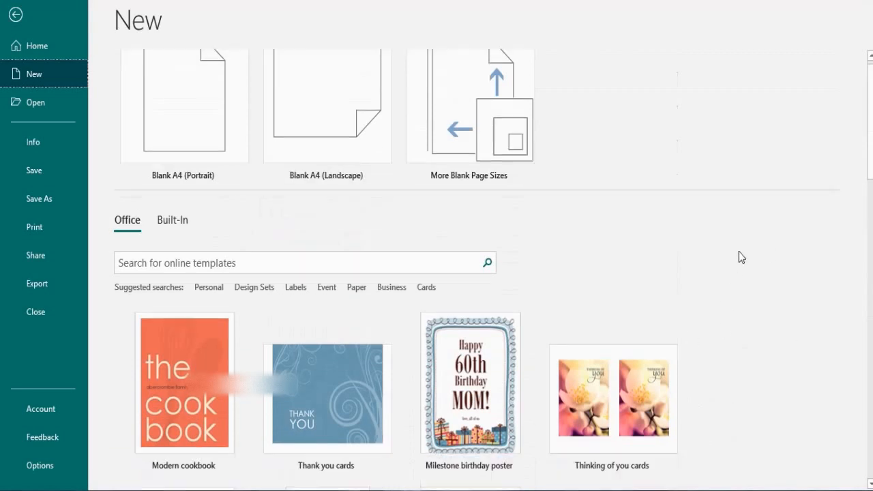
scroll(741, 257, "down", 2)
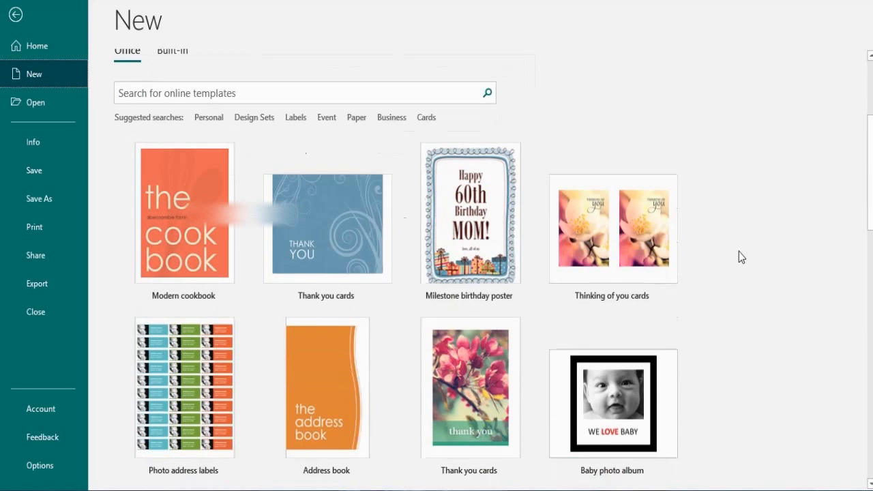
scroll(786, 247, "up", 2)
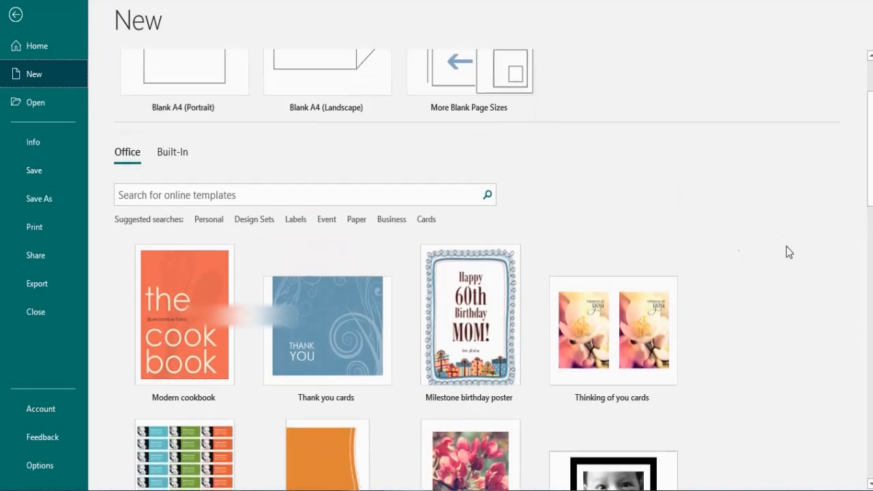
Create a new publication from the Milestone birthday poster template.
scroll(787, 255, "down", 3)
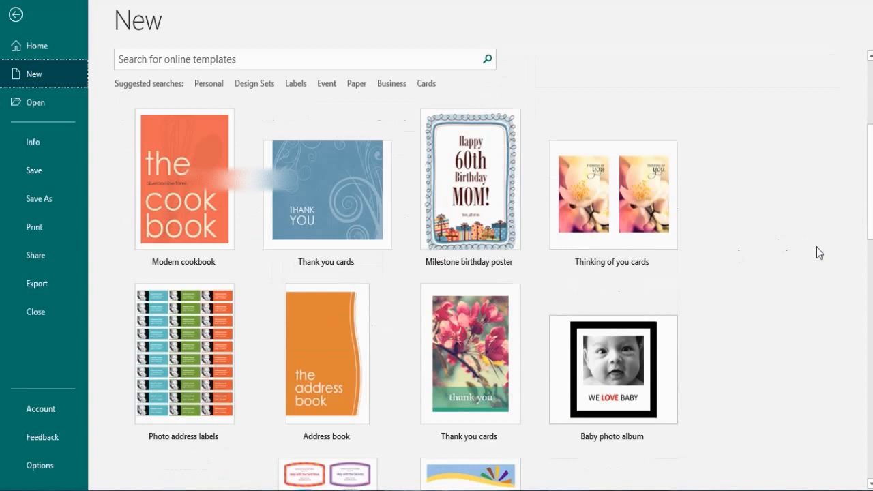
scroll(810, 259, "down", 1)
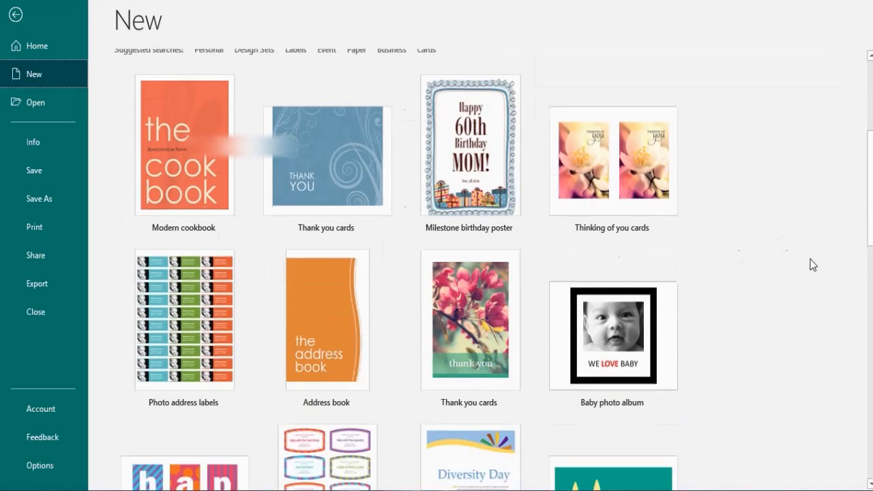
left_click(474, 189)
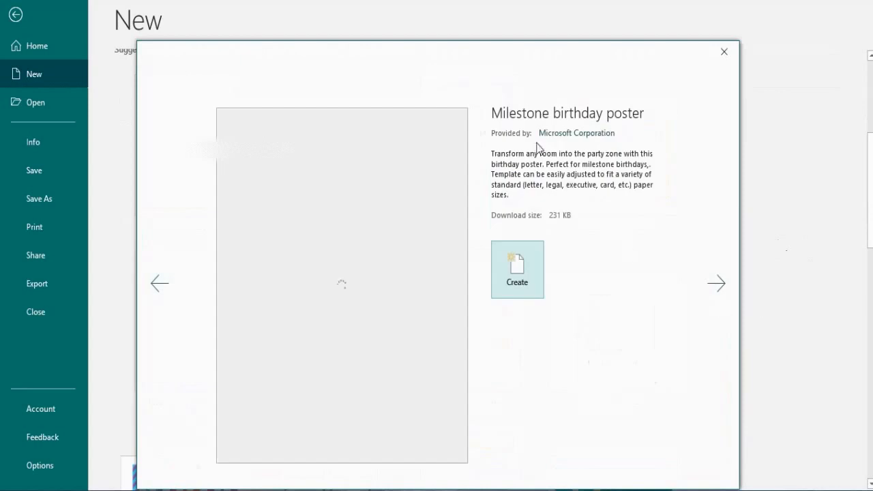
left_click(515, 285)
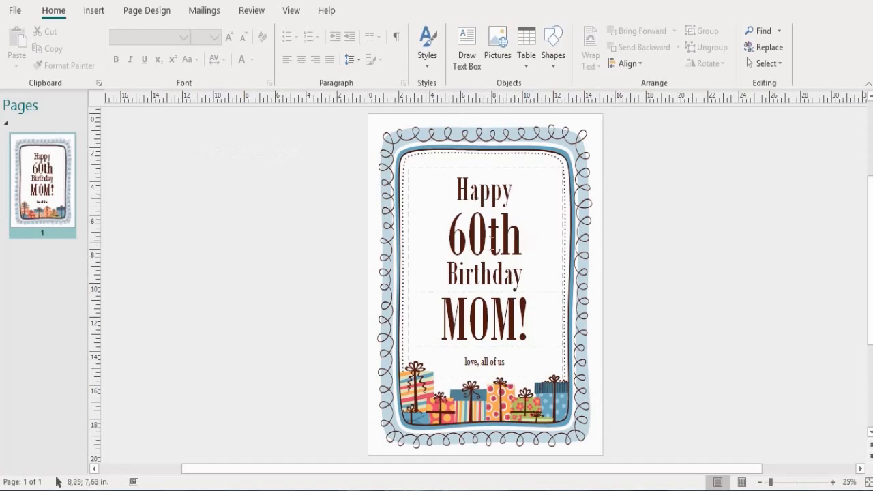
Change the age in the poster's birthday greeting to 30th.
left_click(489, 242)
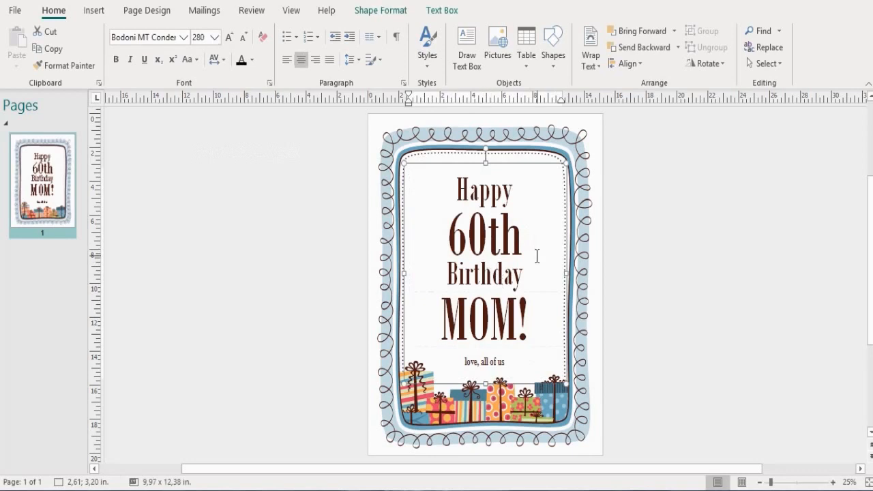
key("BackSpace")
key("BackSpace")
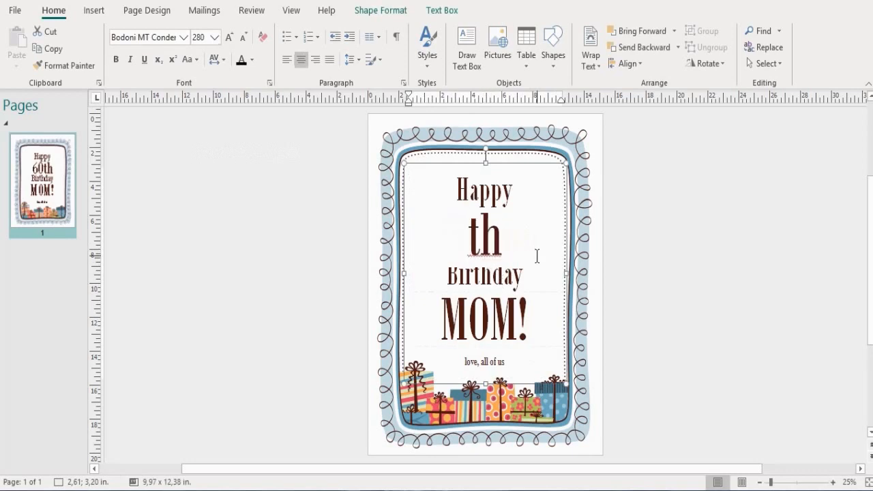
type("30")
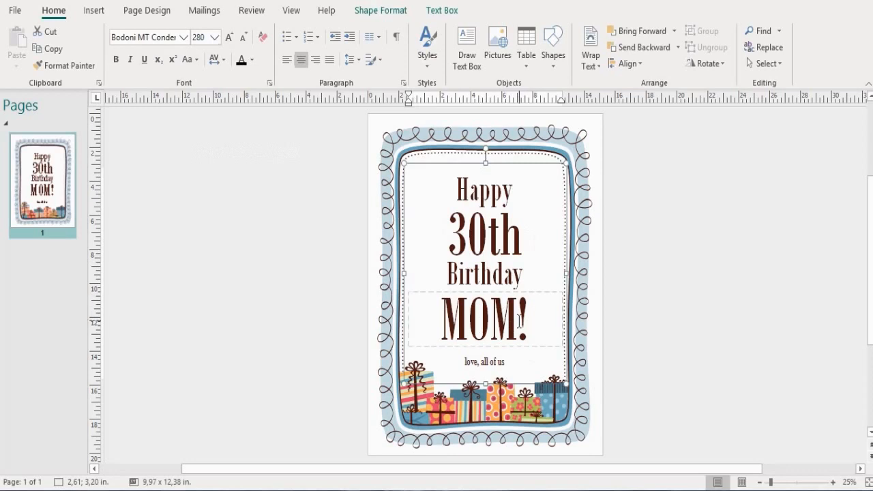
Replace the word MOM in the poster's greeting with PAL, keeping the exclamation mark.
left_click(514, 328)
key("BackSpace")
key("BackSpace")
key("BackSpace")
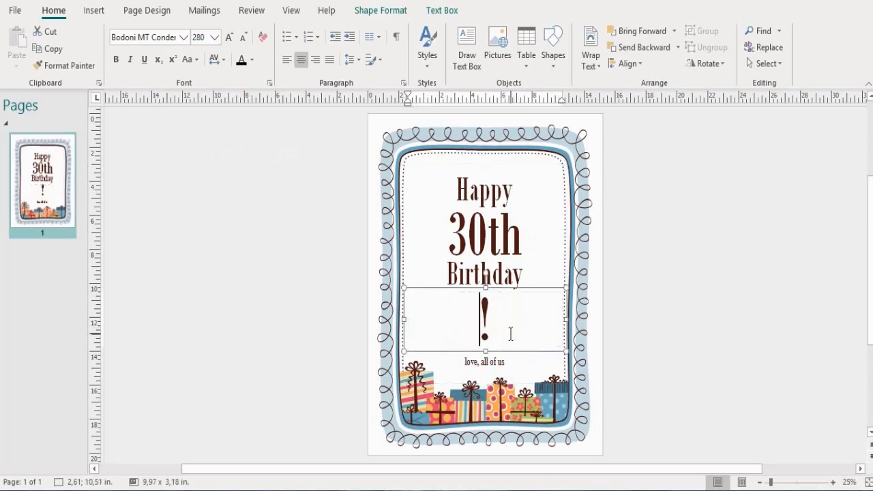
type("FR")
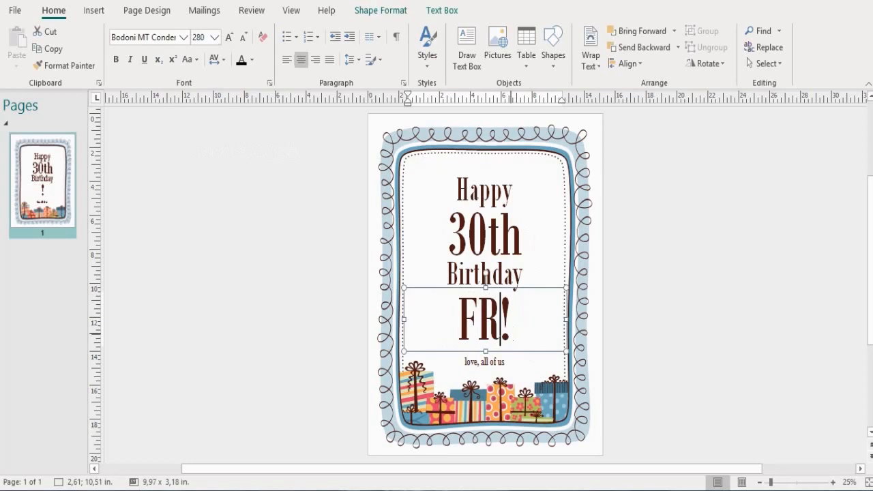
key("BackSpace")
key("BackSpace")
type("PAL!")
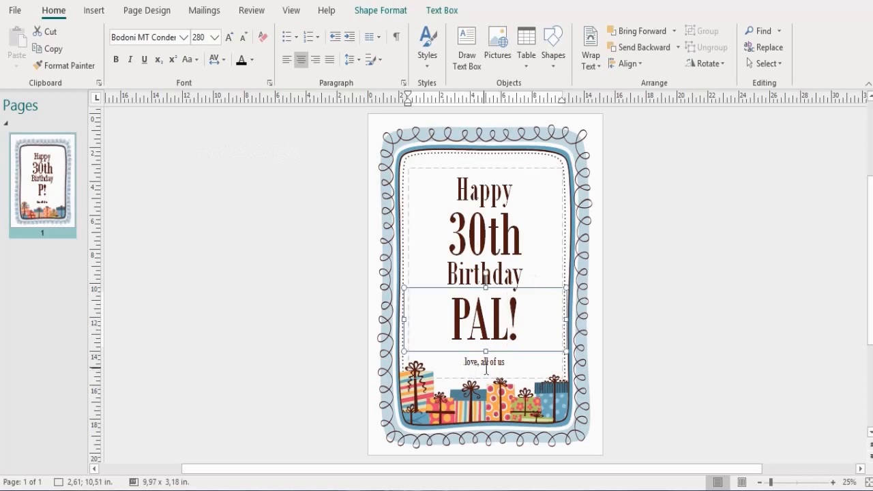
Replace the small closing line beneath the poster's greeting with "We love U".
left_click(508, 364)
key("BackSpace")
key("BackSpace")
key("BackSpace")
key("BackSpace")
key("BackSpace")
key("BackSpace")
key("BackSpace")
key("BackSpace")
key("BackSpace")
key("BackSpace")
key("BackSpace")
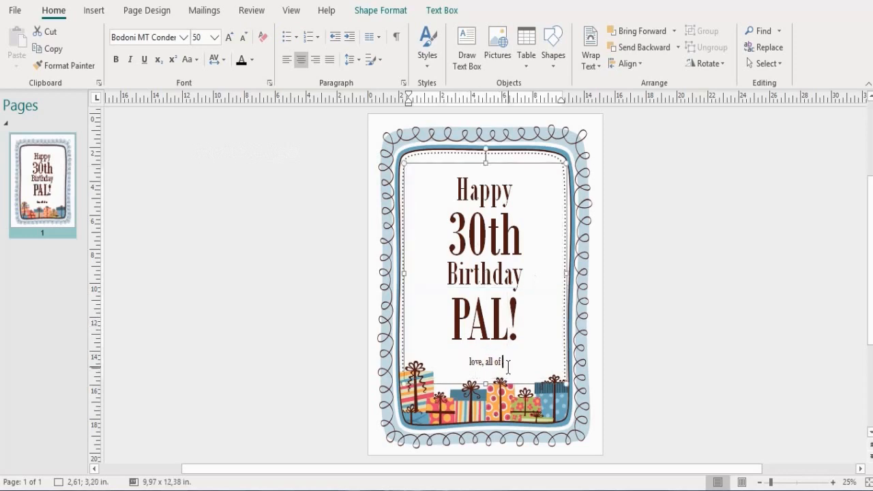
key("BackSpace")
key("BackSpace")
key("BackSpace")
key("BackSpace")
type("We love y")
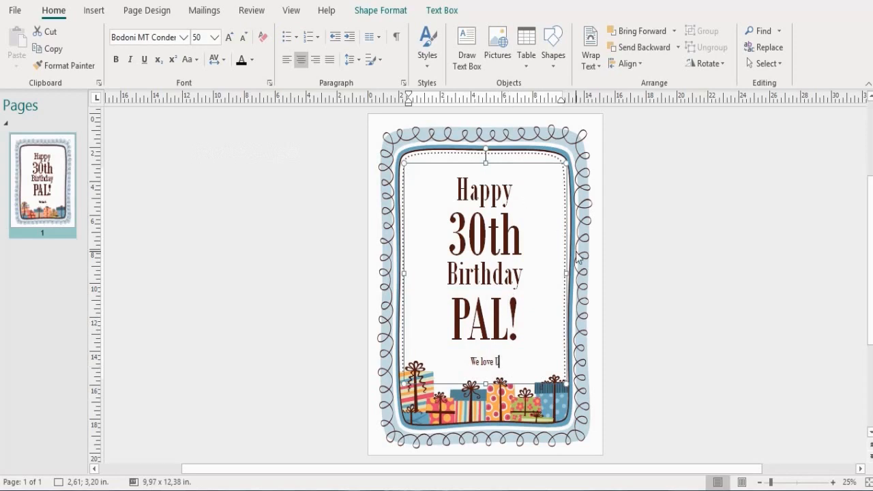
left_click(597, 281)
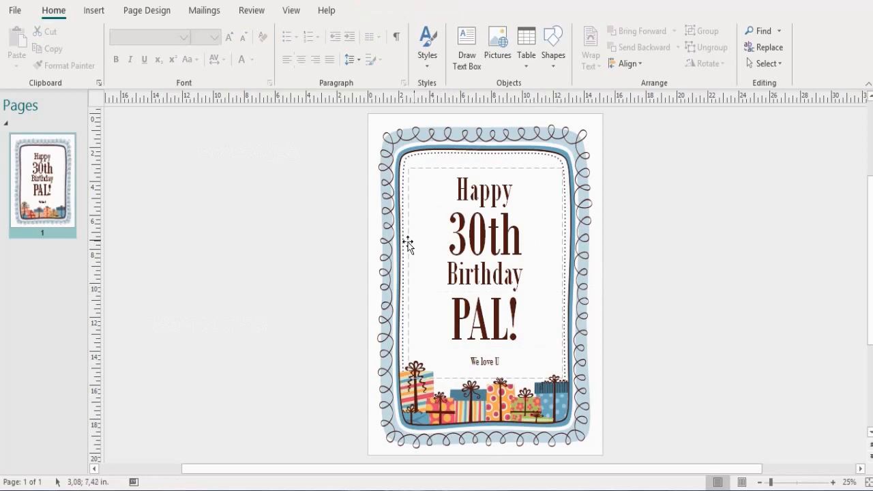
Create another publication from the Baby photo album template in the online template gallery.
left_click(14, 10)
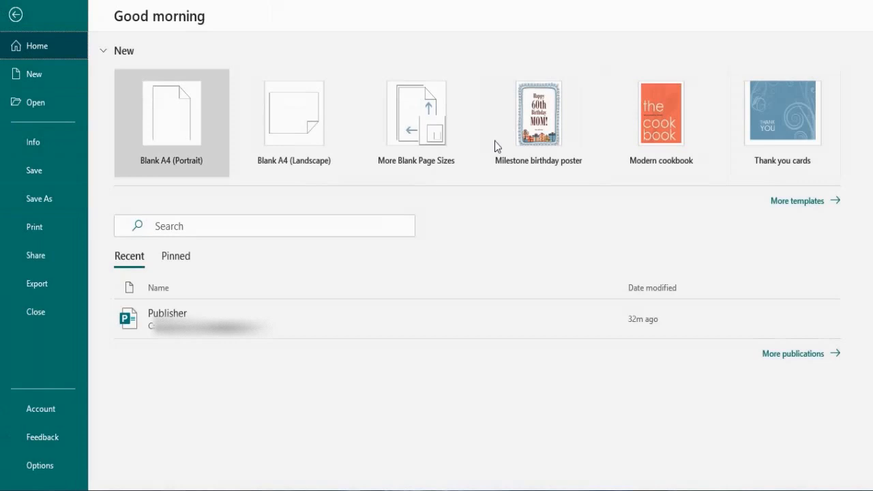
left_click(778, 202)
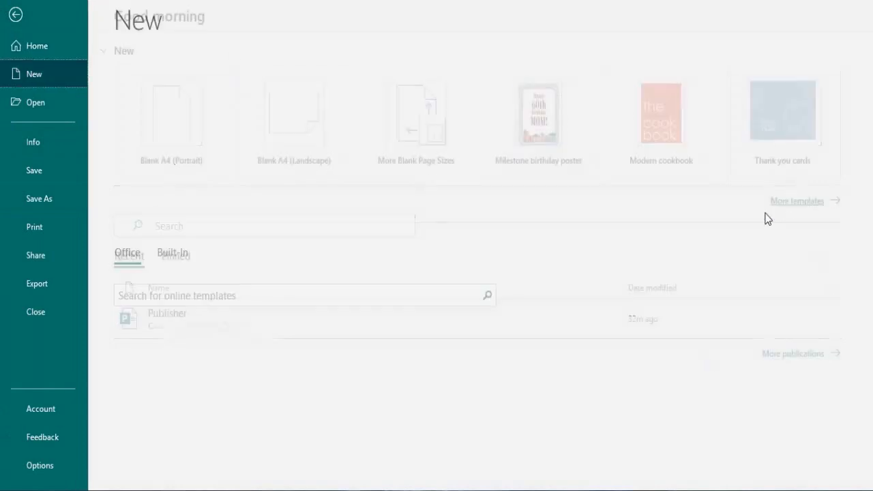
scroll(747, 266, "down", 3)
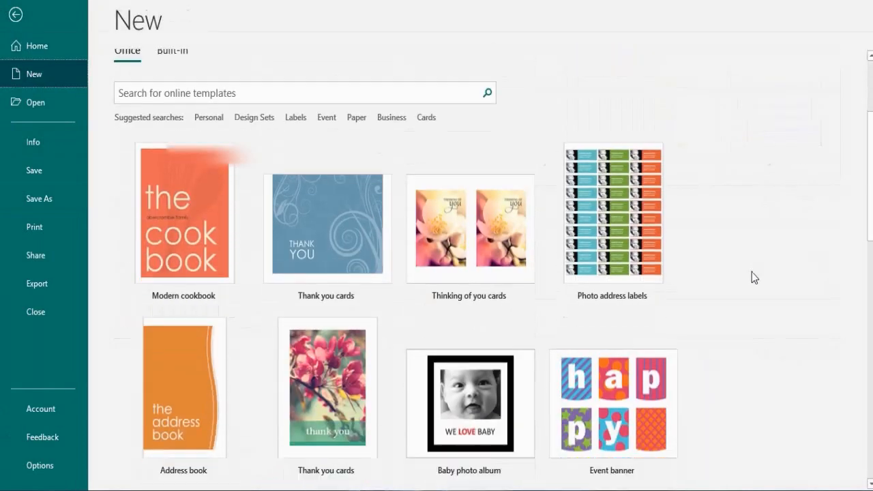
scroll(753, 276, "down", 3)
scroll(753, 276, "down", 1)
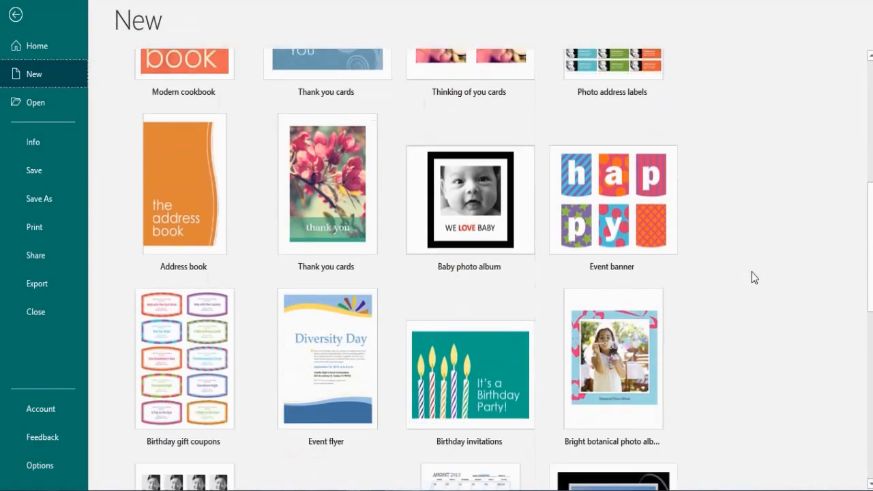
scroll(753, 276, "down", 1)
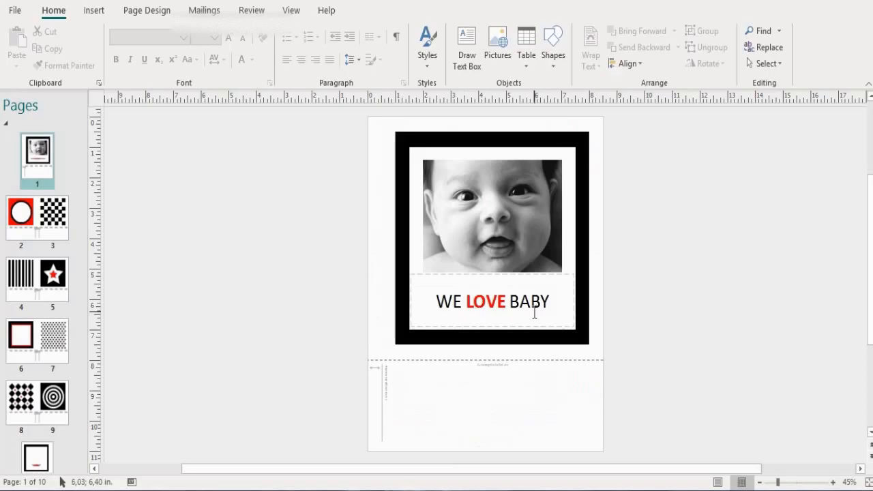
Replace the word BABY in the album cover's caption with the baby's first name in capitals.
left_click(534, 307)
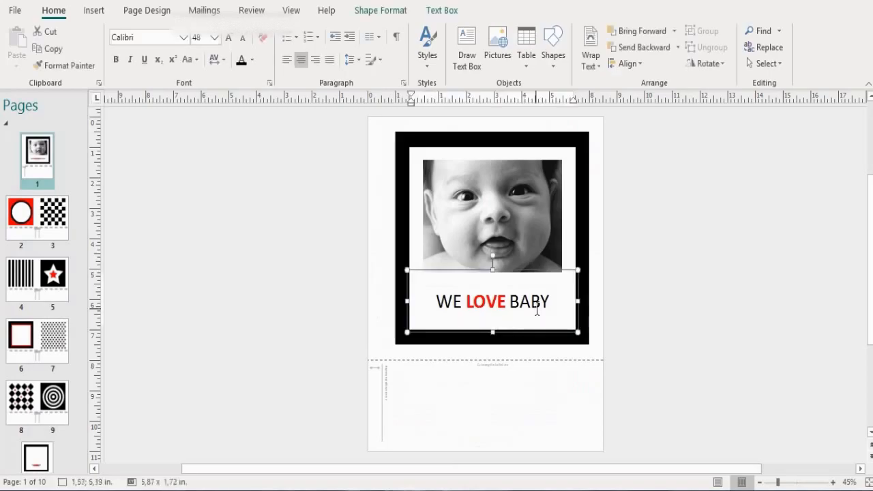
left_click_drag(551, 304, 435, 305)
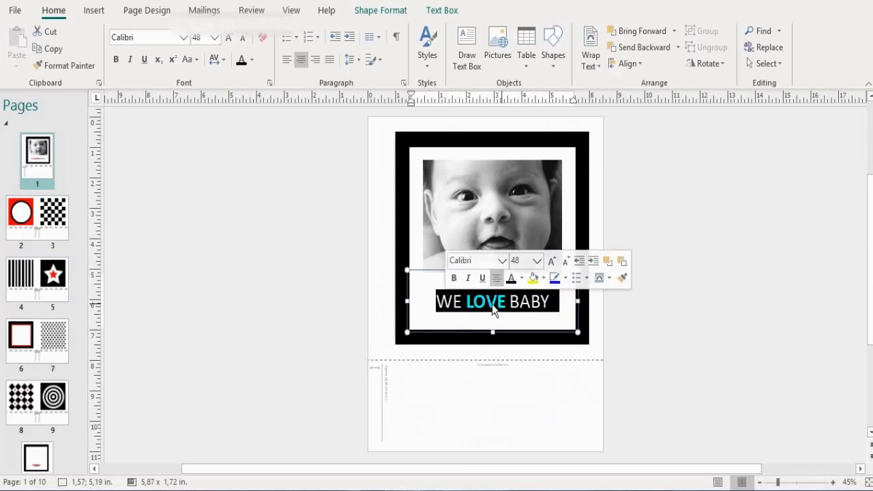
left_click(554, 302)
key("BackSpace")
key("BackSpace")
key("BackSpace")
key("BackSpace")
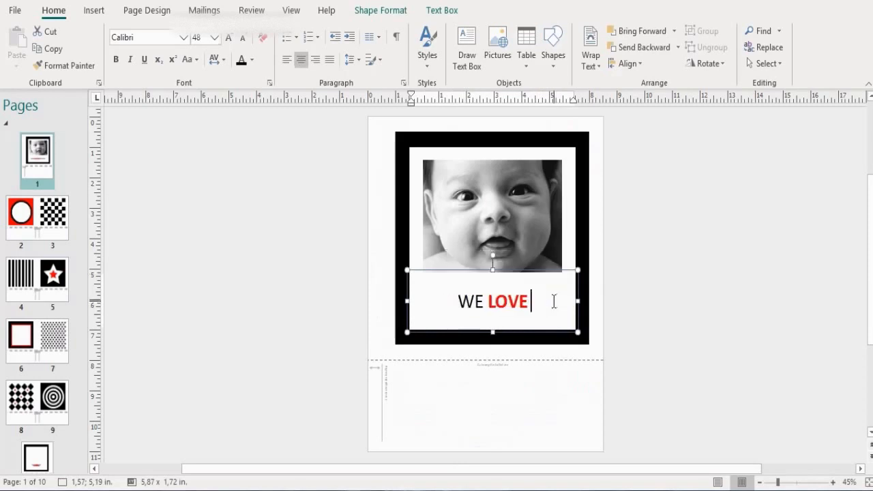
type("MER")
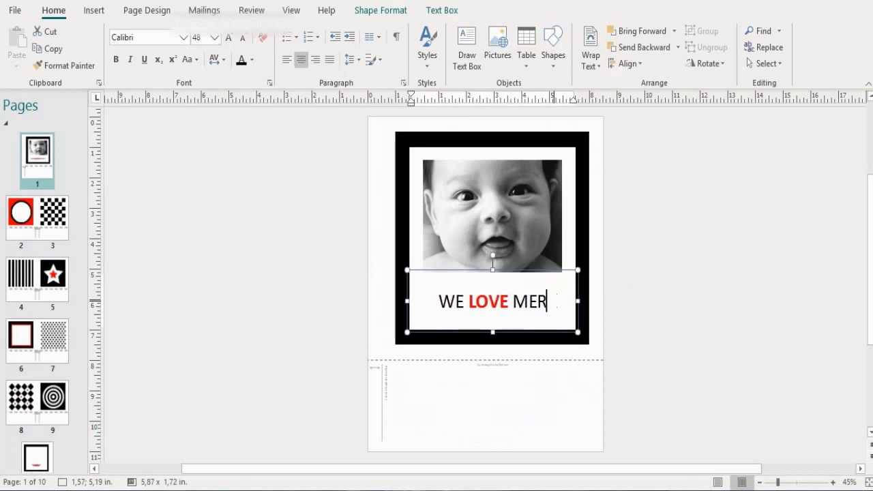
type("CY")
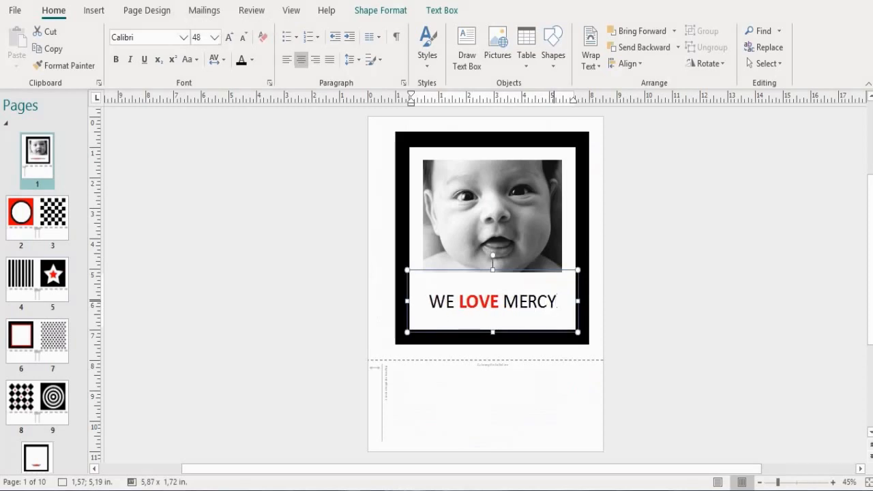
left_click(546, 249)
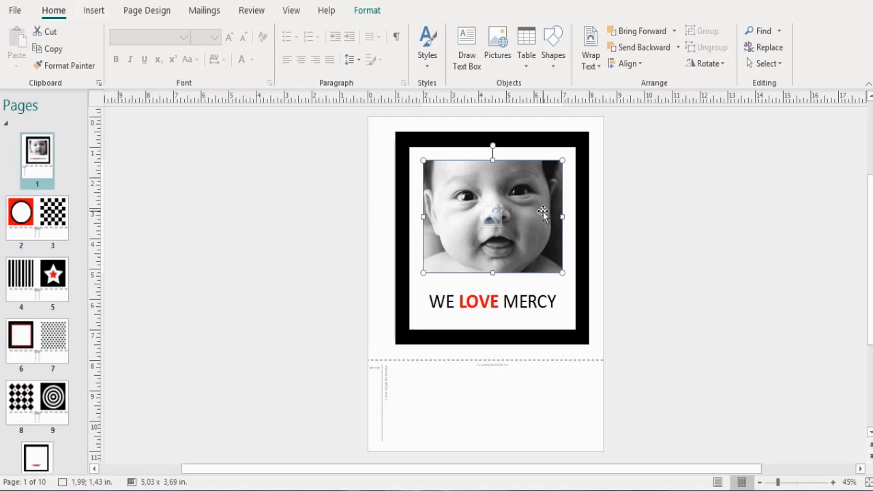
left_click(449, 408)
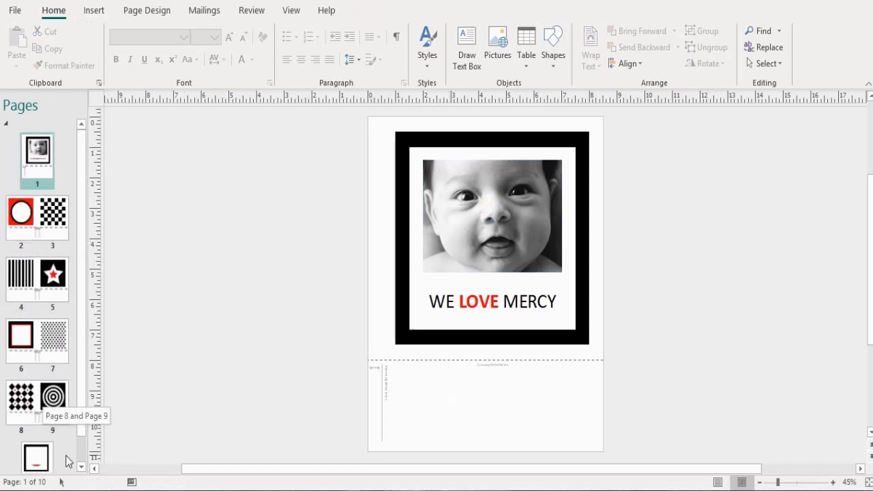
Delete page 10, the closing page of the baby photo album, together with its objects.
scroll(43, 437, "down", 1)
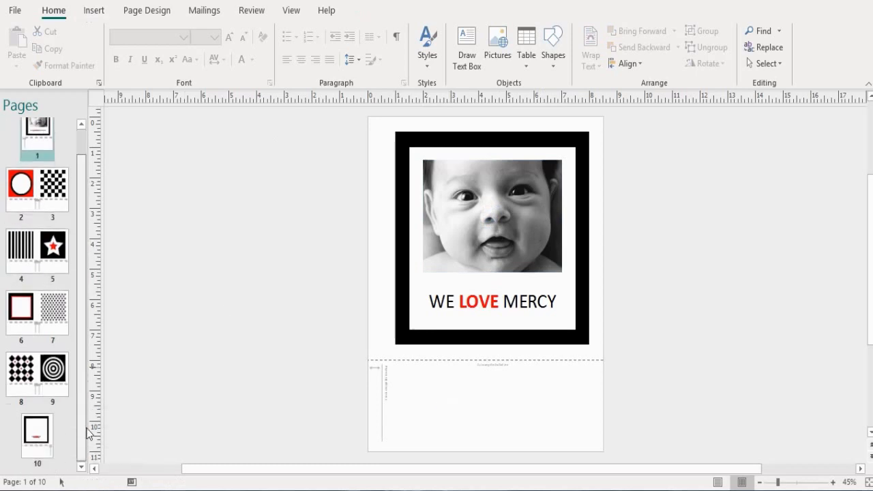
right_click(43, 437)
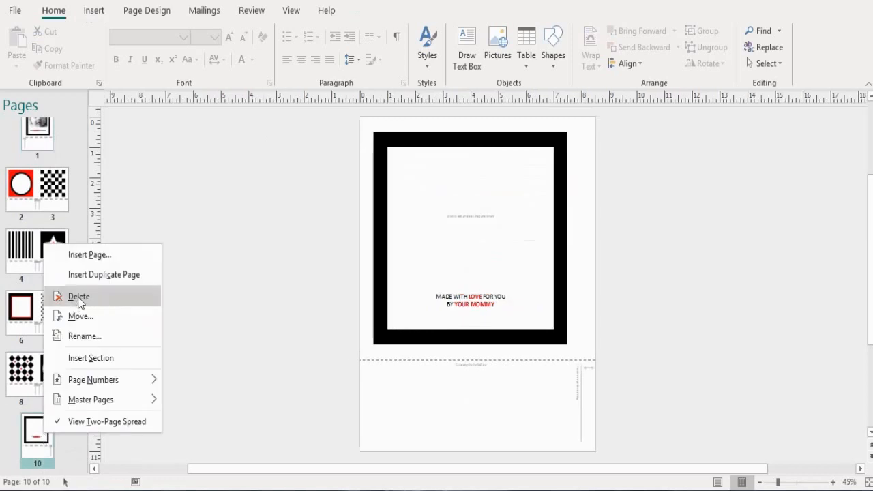
left_click(76, 302)
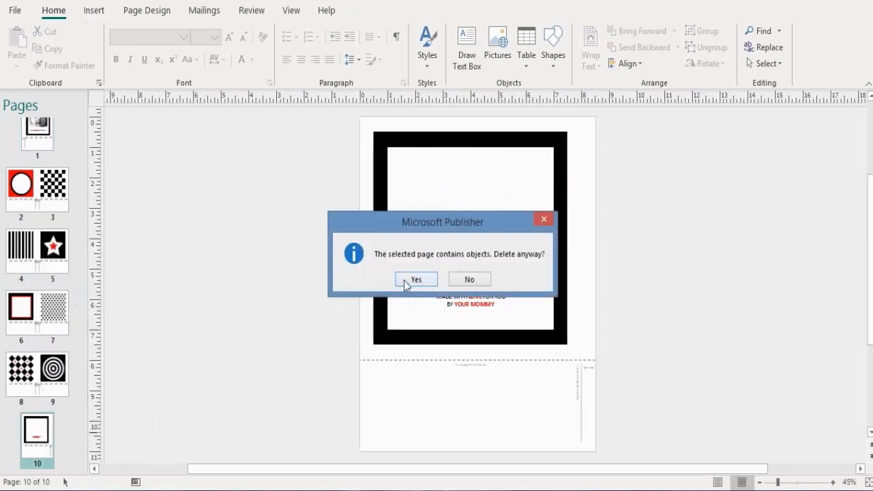
left_click(406, 281)
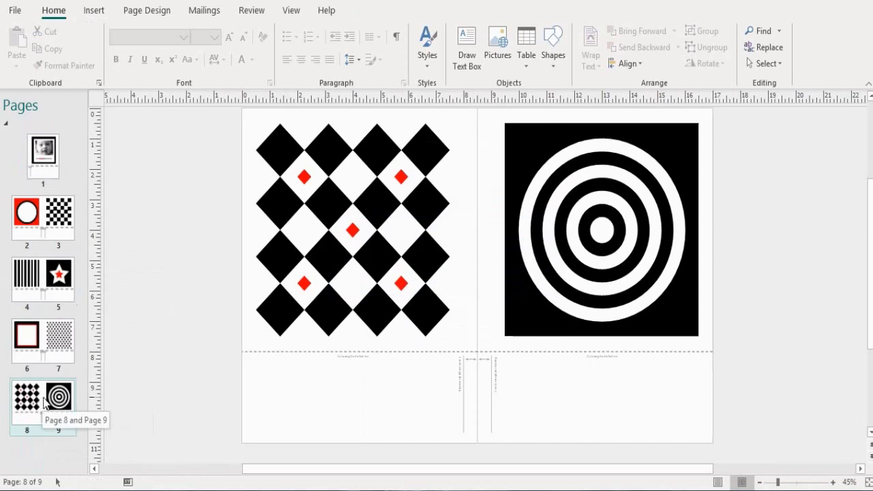
Select pages 4 through 9 of the album together and delete them along with their objects.
left_click(49, 368, "shift")
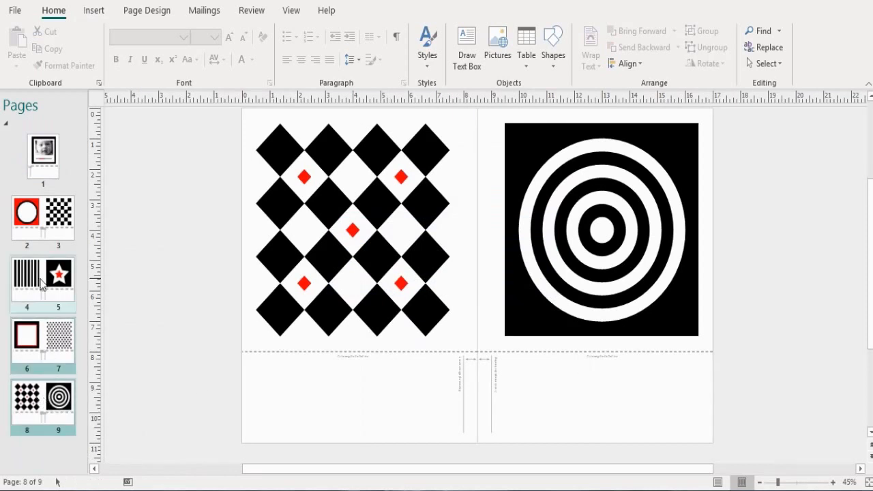
left_click(43, 291, "shift")
right_click(30, 290)
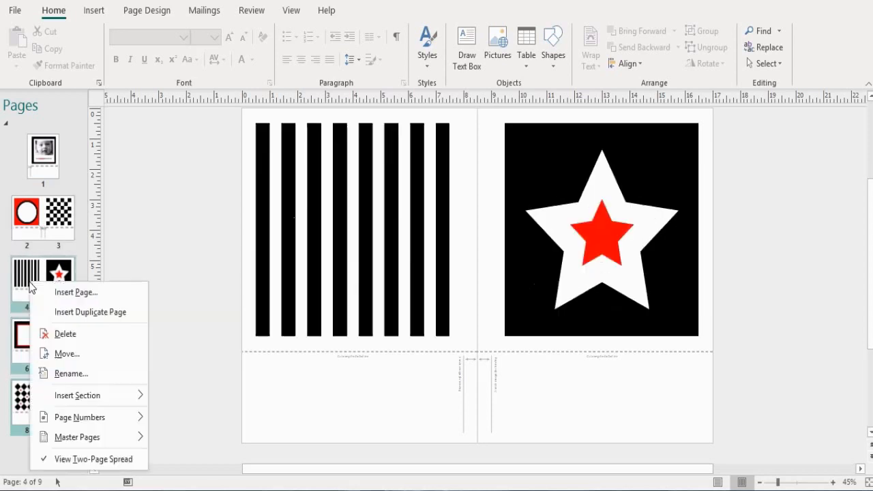
left_click(101, 332)
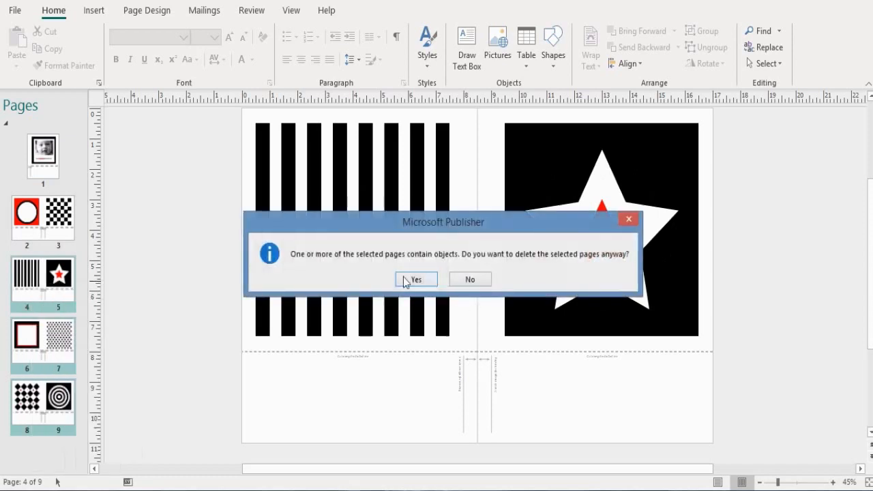
left_click(415, 280)
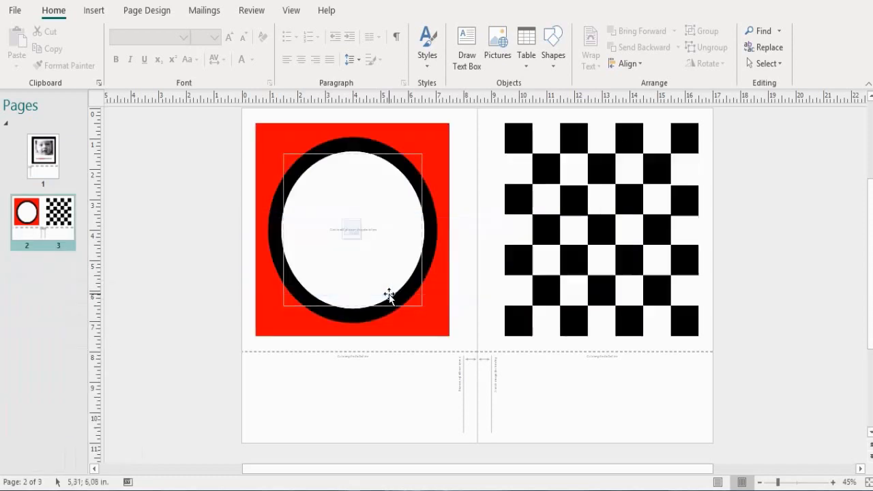
Insert a blank two-page spread after pages 2 and 3, and try moving the cover page to the end of the album.
right_click(24, 217)
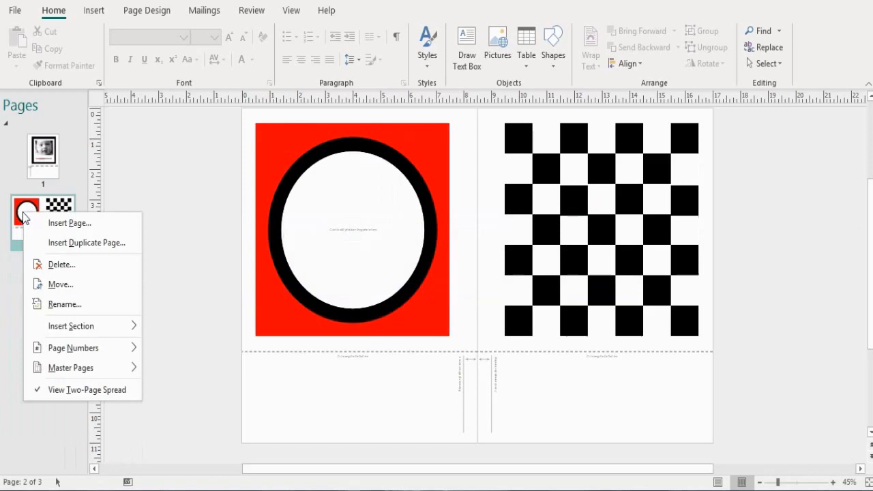
right_click(9, 296)
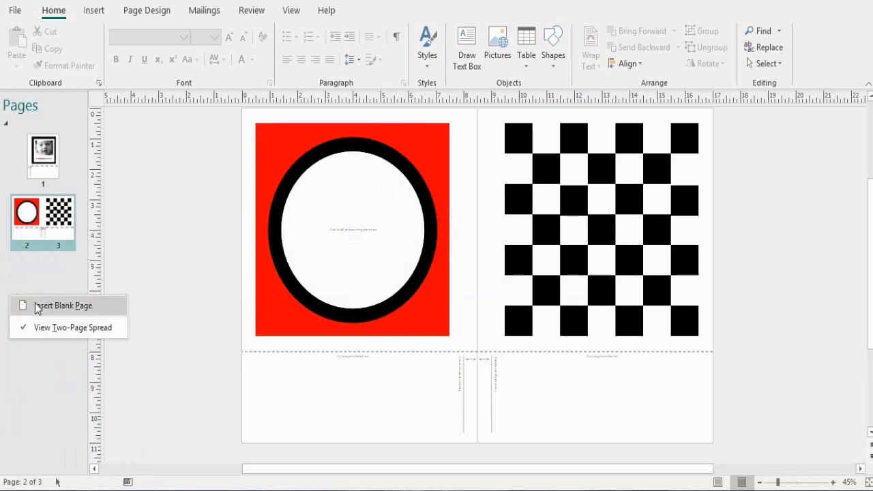
right_click(31, 278)
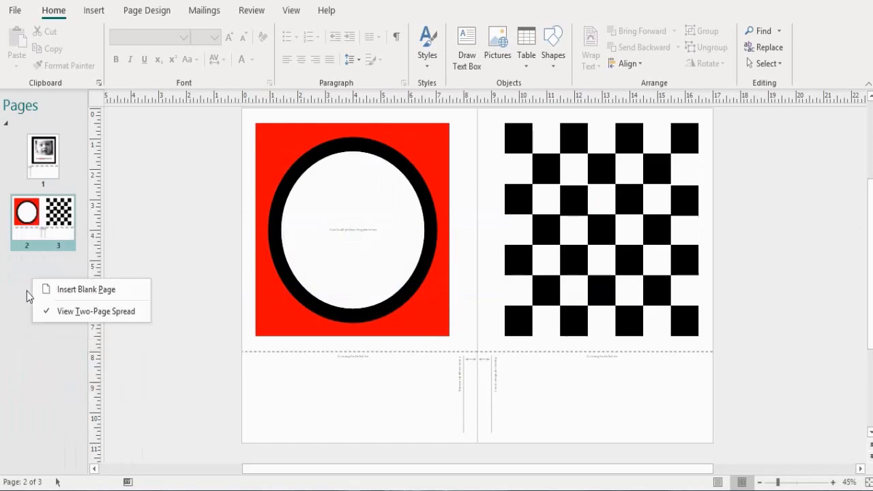
left_click(72, 289)
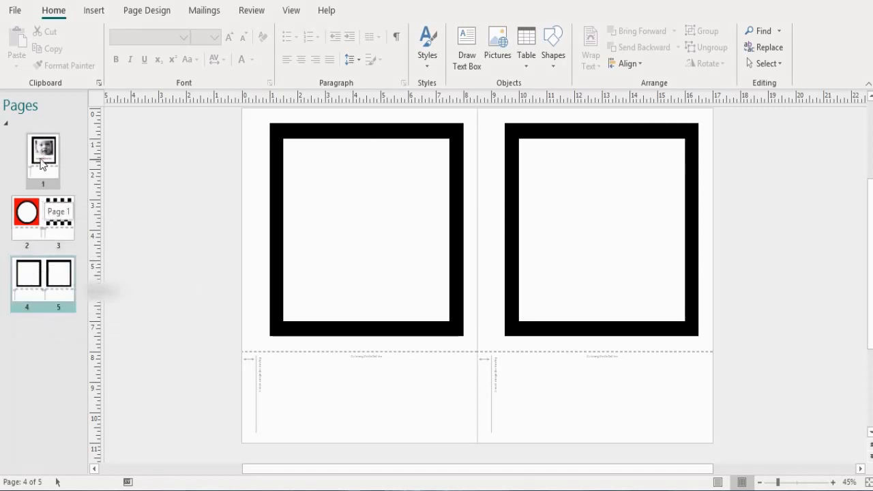
left_click_drag(40, 161, 51, 363)
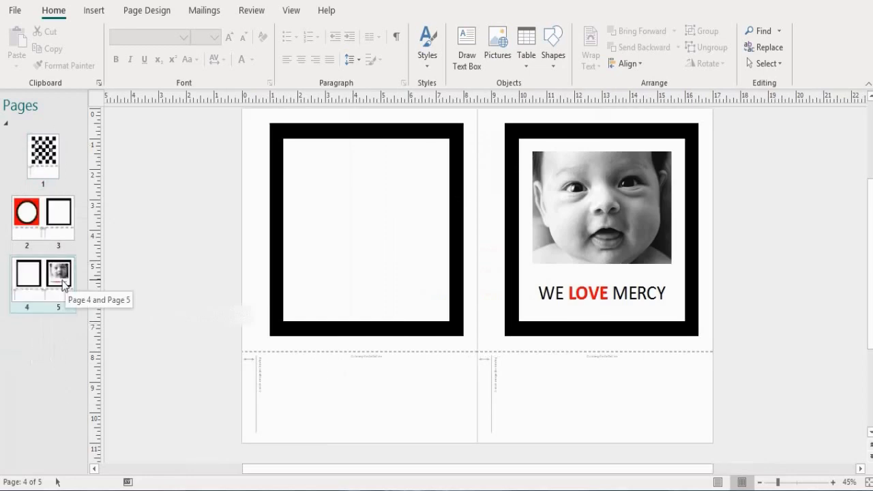
left_click_drag(63, 285, 37, 344)
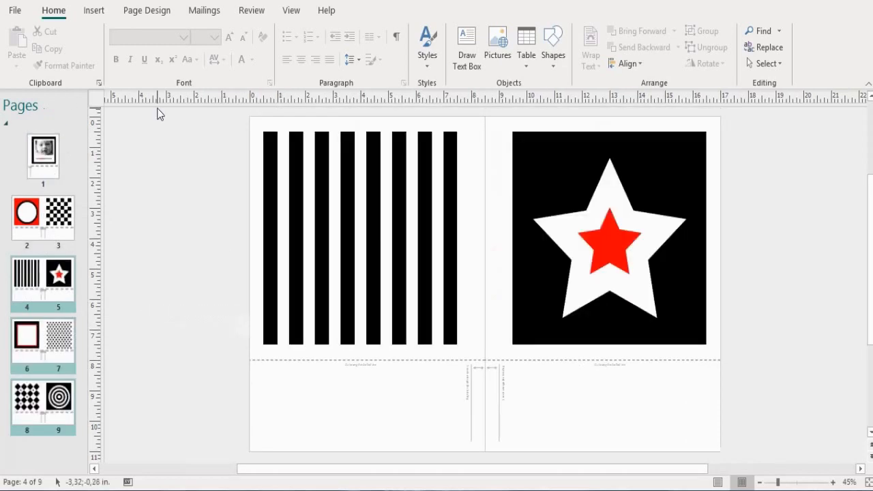
Create a new publication from the Blank A4 (Portrait) page.
left_click(15, 11)
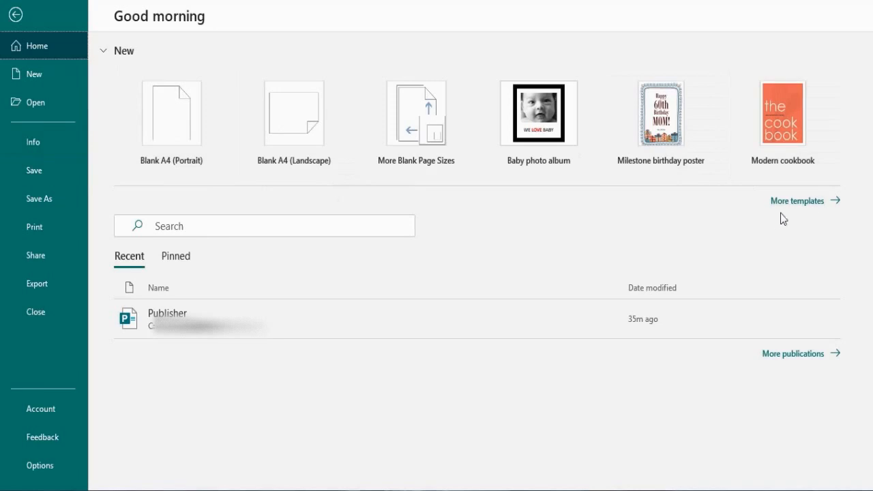
left_click(172, 158)
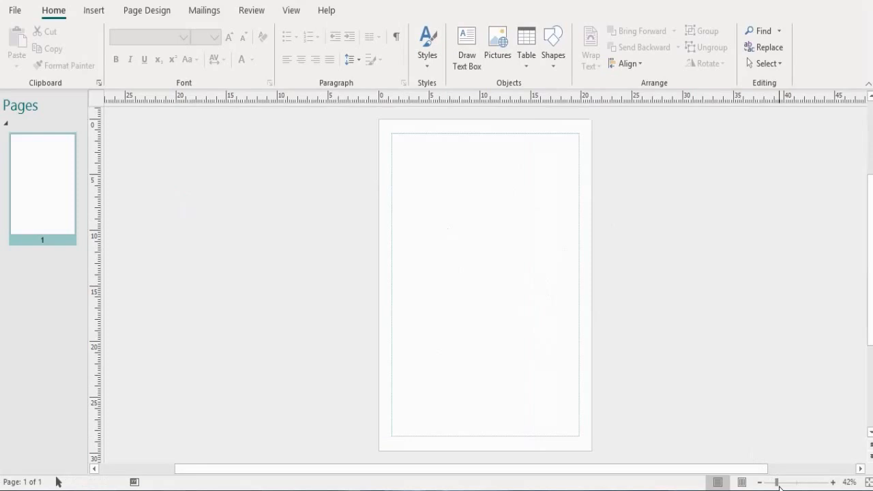
left_click_drag(776, 486, 790, 486)
scroll(781, 330, "up", 3)
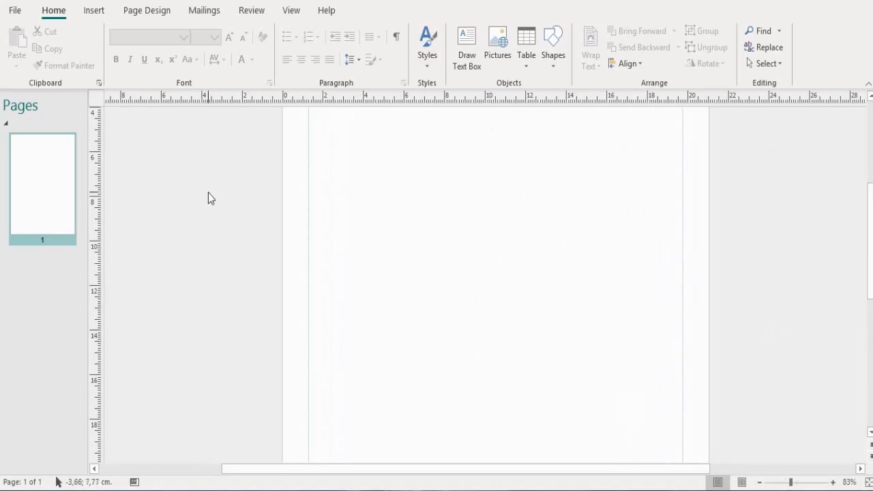
Change the blank page's orientation to landscape and open the margin presets.
left_click(143, 16)
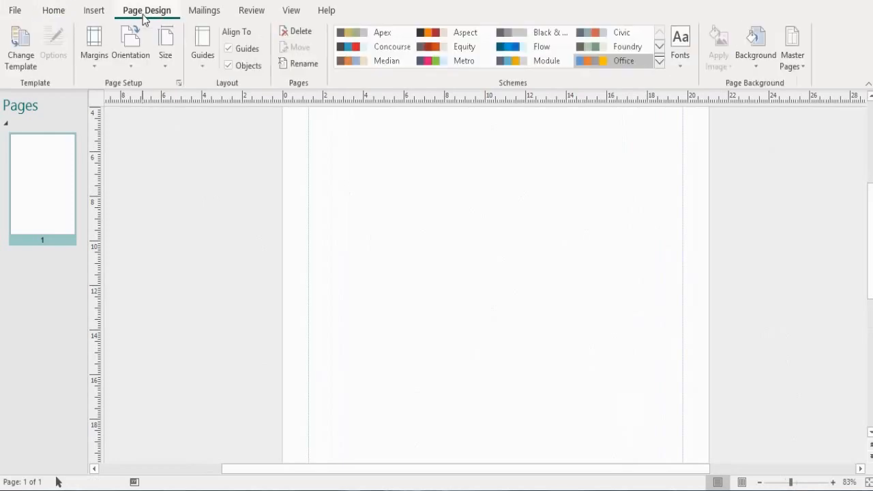
left_click(133, 68)
left_click(145, 125)
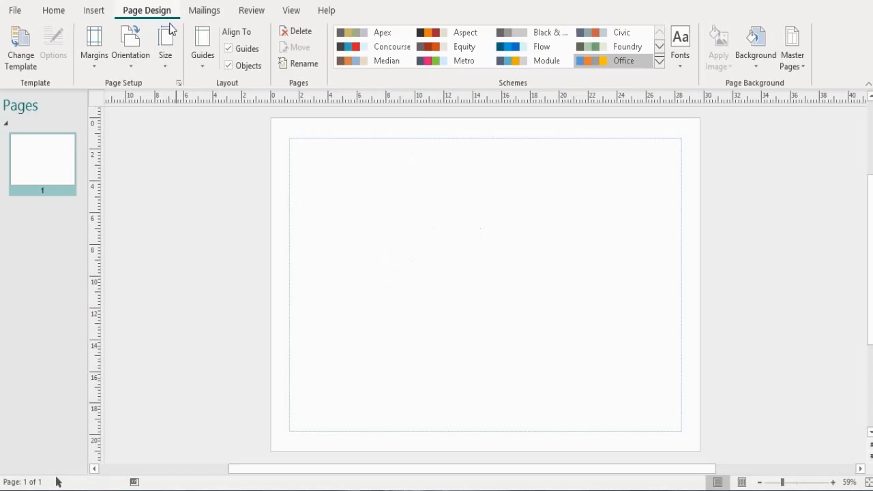
left_click(95, 60)
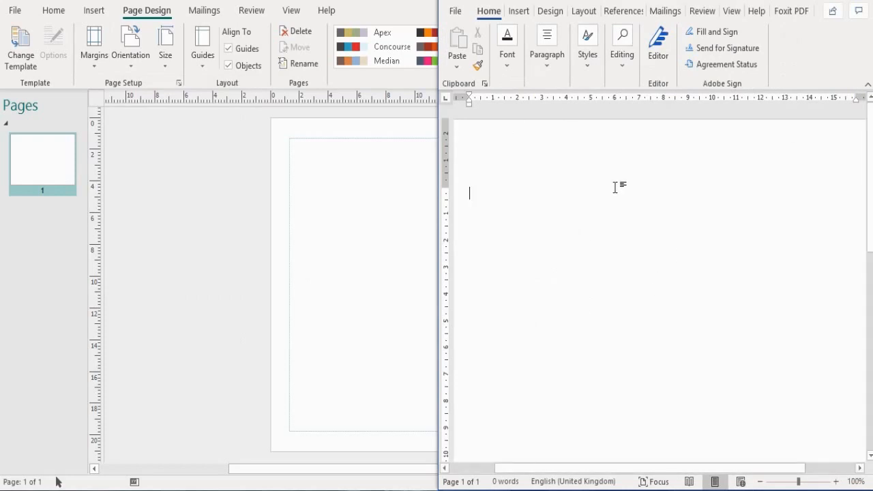
Switch to Word, enter the sample text "JshslkjdhkjhkjFJ" directly in the blank document, and return to Publisher.
type("jshslkjdhkjhkjFJVJL")
key("BackSpace")
key("BackSpace")
key("BackSpace")
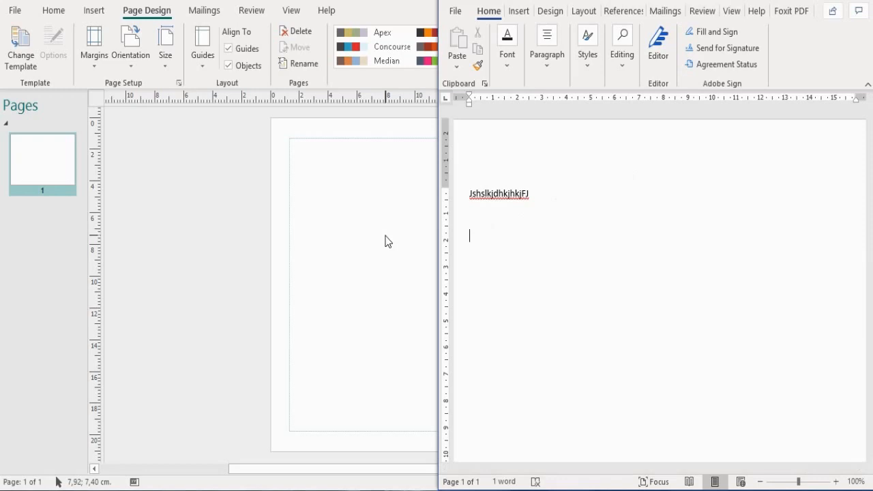
left_click(810, 1)
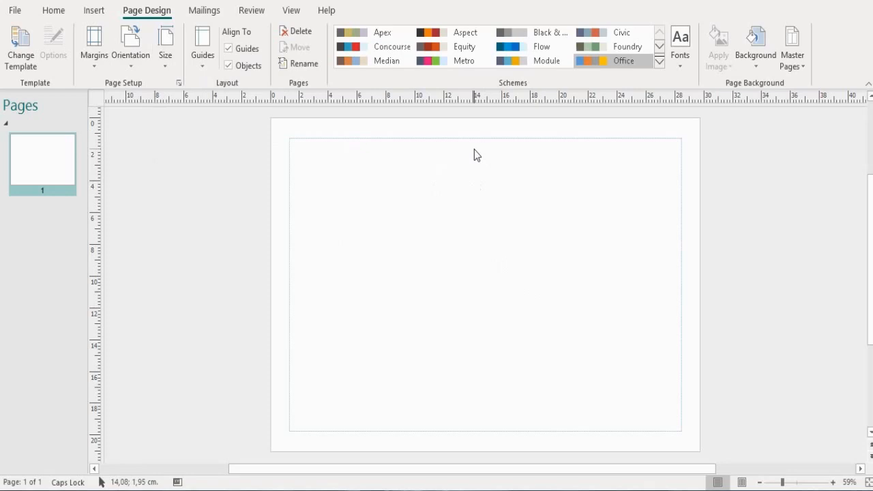
Browse the built-in ruler guides and apply the layout with two equal columns beneath a heading band.
left_click(207, 71)
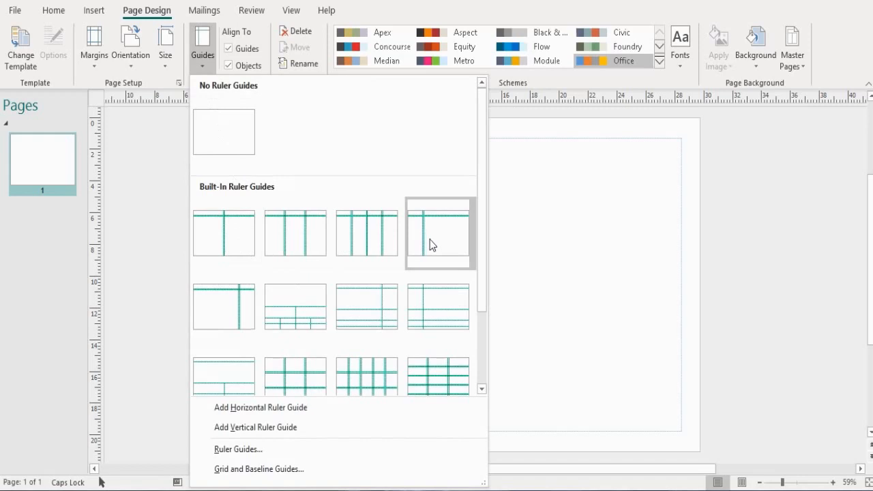
left_click(482, 390)
left_click(481, 389)
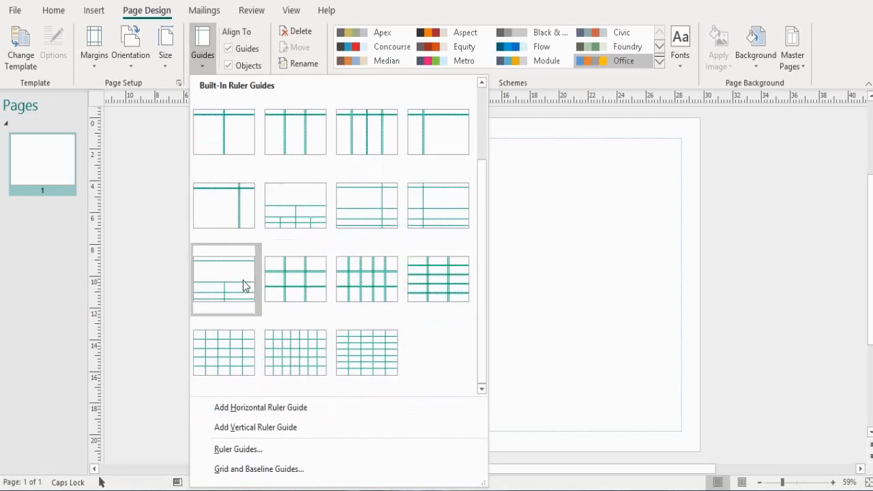
left_click_drag(482, 242, 487, 184)
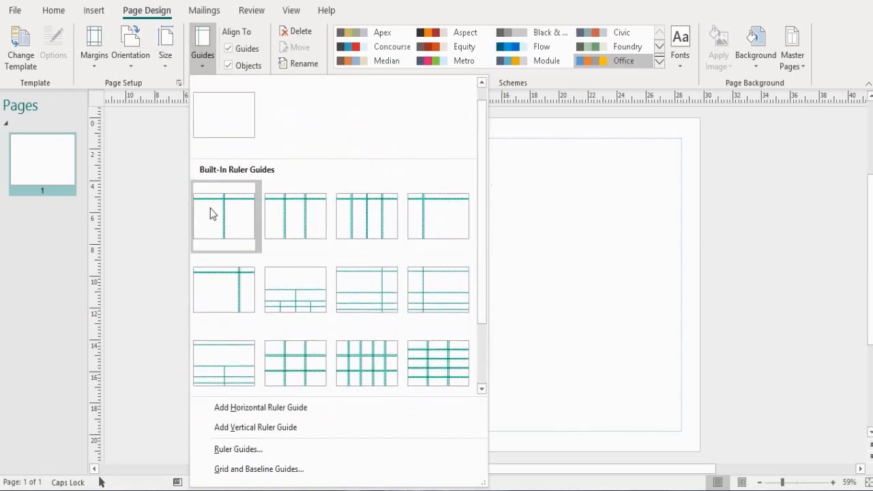
left_click(228, 230)
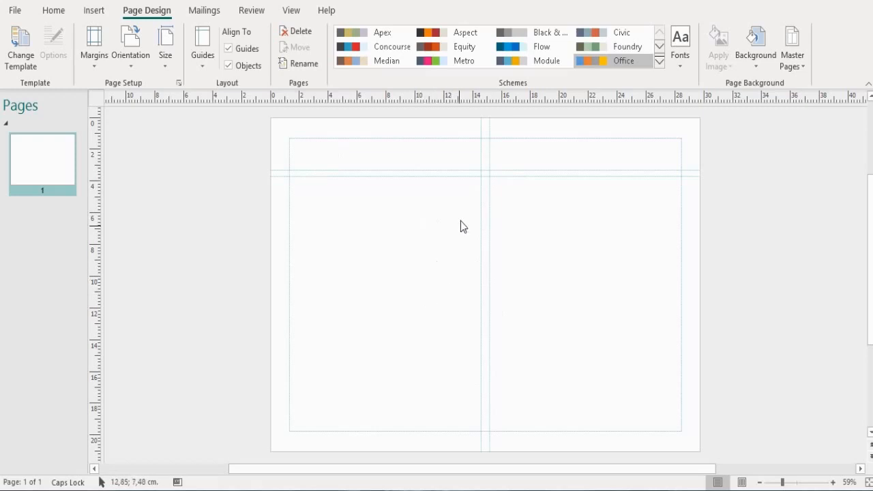
Draw a text box about 12.1 by 2.1 cm in the first column below the heading guides and enter "FOR SALE".
left_click(85, 9)
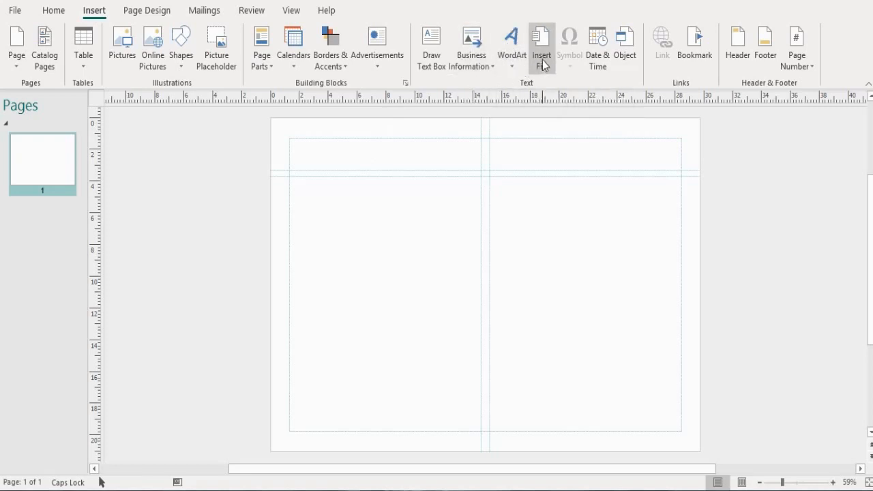
left_click(437, 61)
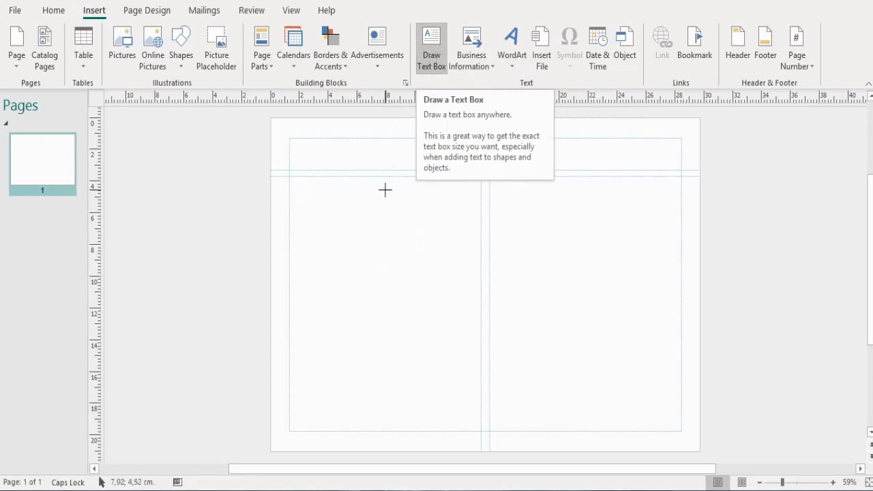
mouse_move(297, 187)
left_mouse_down()
mouse_move(405, 271)
mouse_move(457, 255)
mouse_move(472, 221)
left_mouse_up()
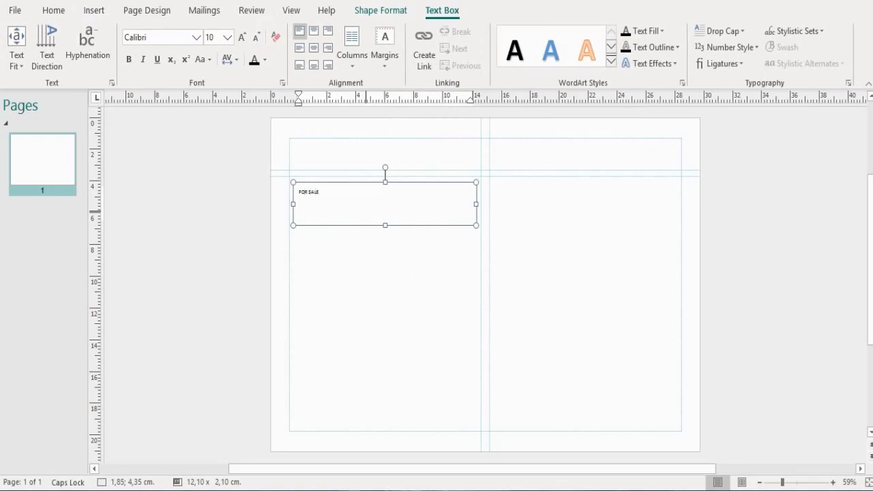
Make the "FOR SALE" text bold and set its font size to 36.
left_click_drag(320, 192, 298, 193)
left_click(227, 37)
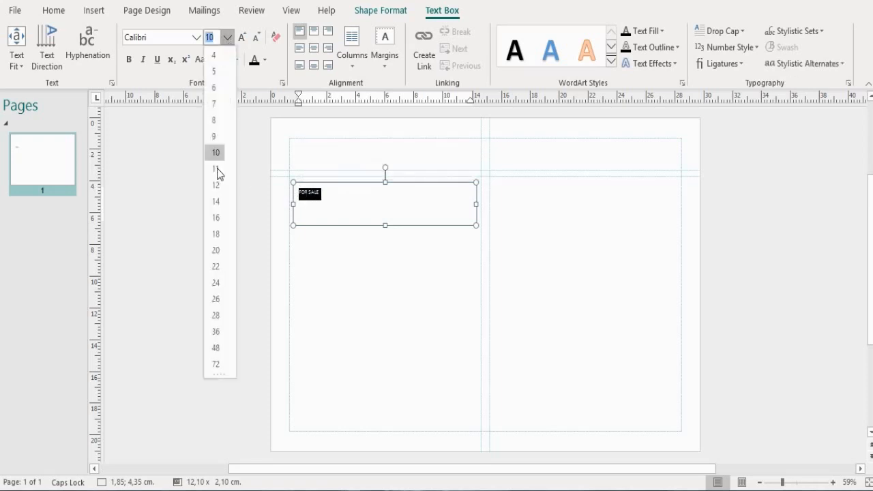
left_click(217, 203)
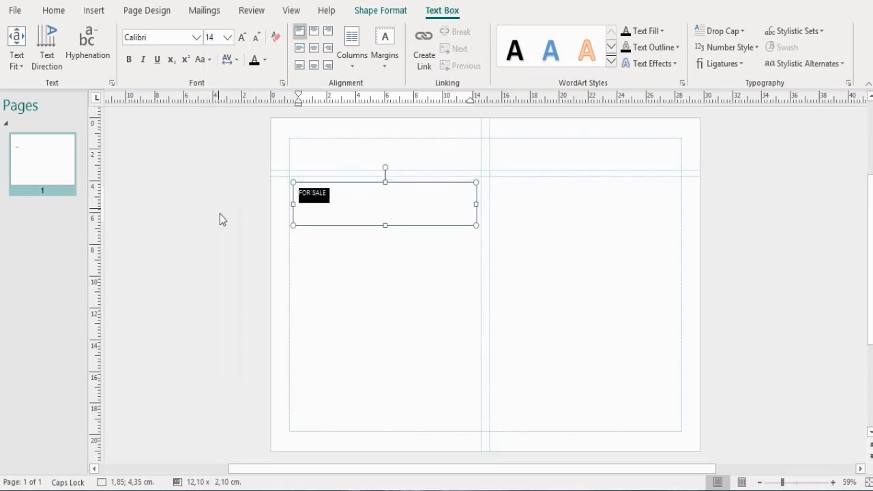
left_click(227, 38)
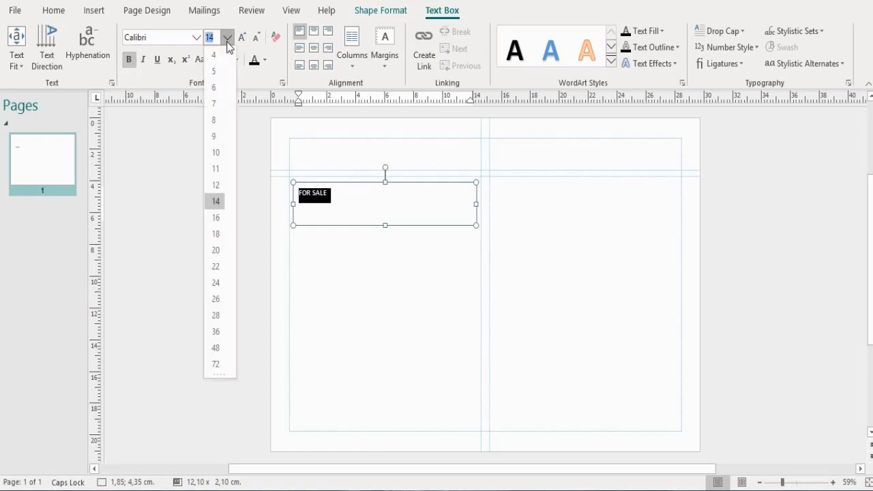
left_click(216, 332)
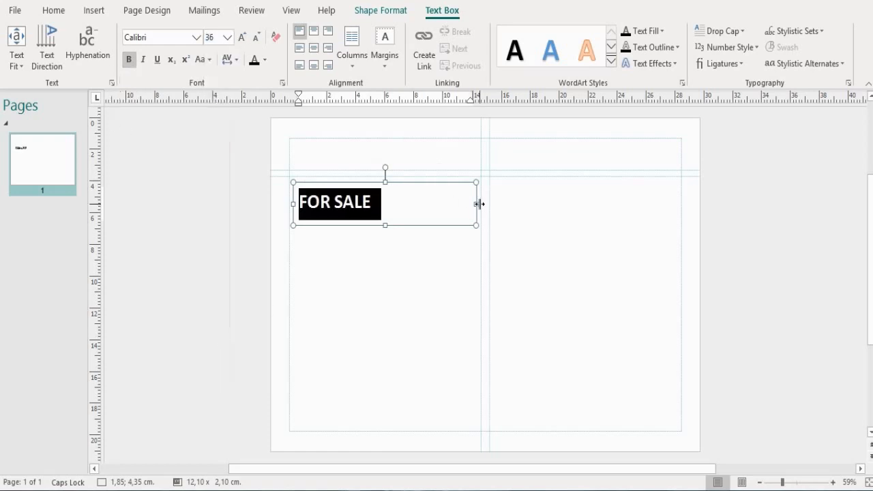
Narrow the "FOR SALE" text box to about 5.4 cm and move it to the top centre of the page.
left_click_drag(478, 203, 380, 204)
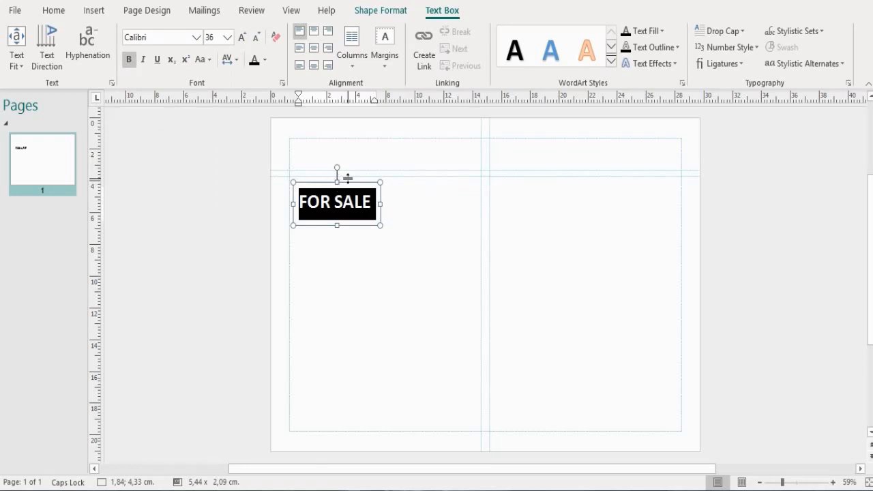
left_click_drag(355, 184, 507, 111)
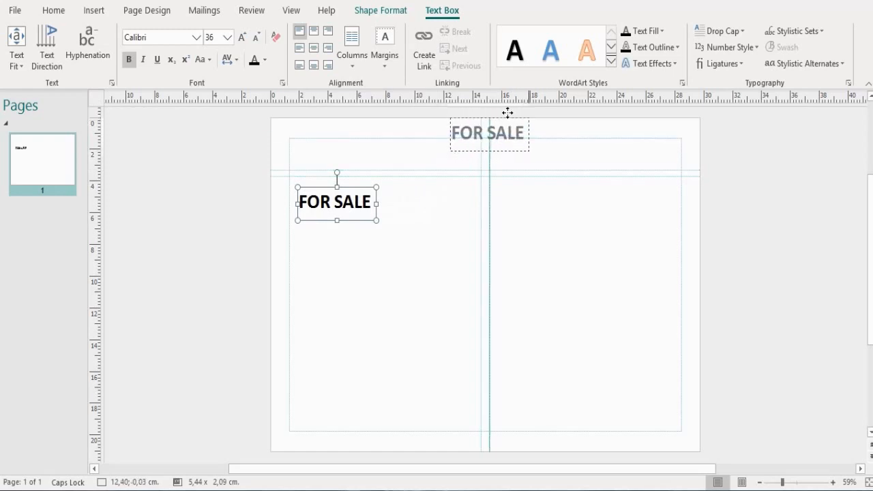
left_click_drag(507, 111, 508, 112)
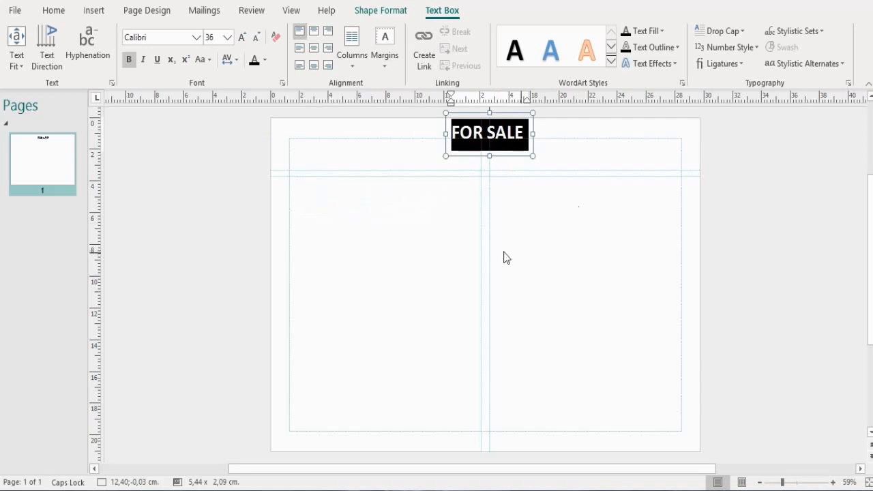
left_click(426, 264)
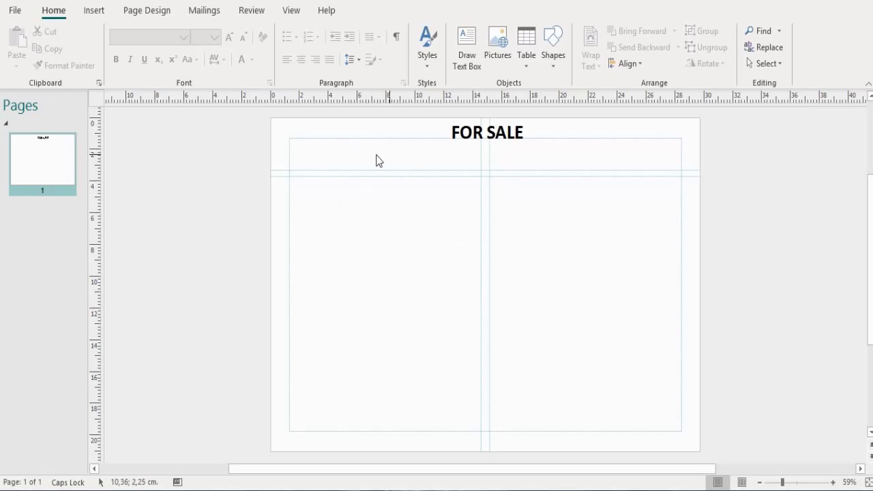
Draw a text box in the first column, paste the HP ProBook 6560b price and configuration text, and size it about 11.9 by 12.4 cm.
left_click(303, 144)
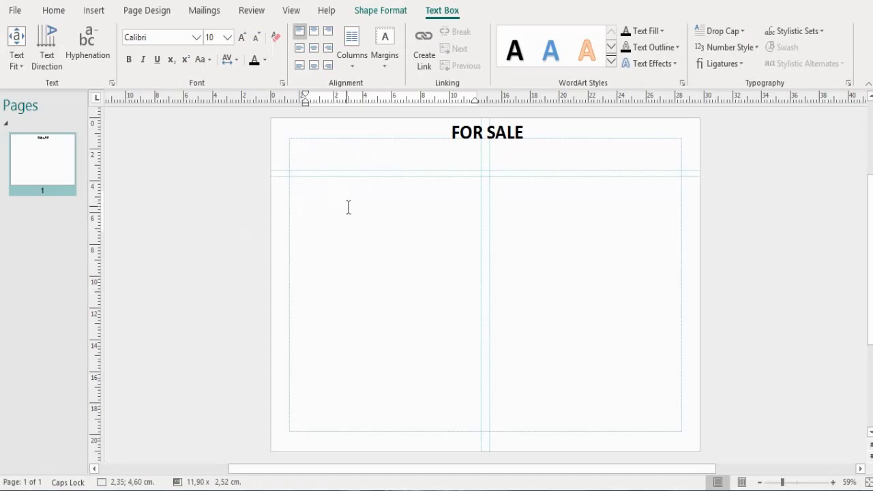
left_click(65, 12)
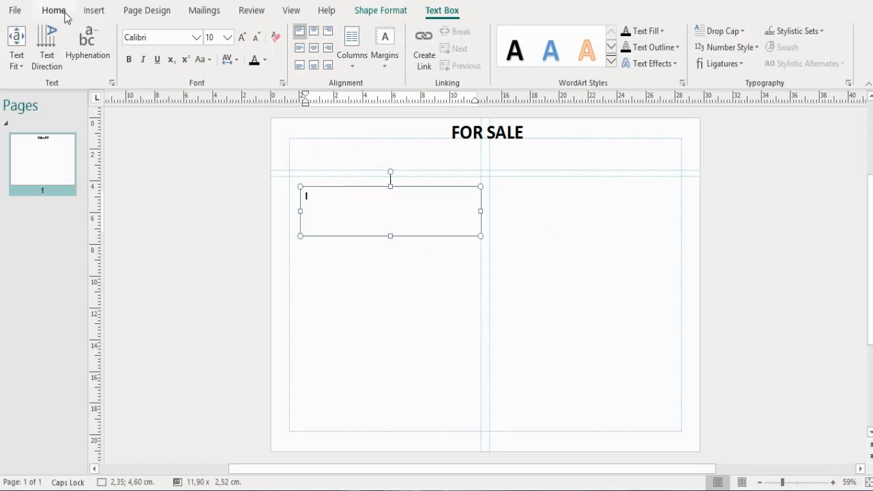
left_click(55, 11)
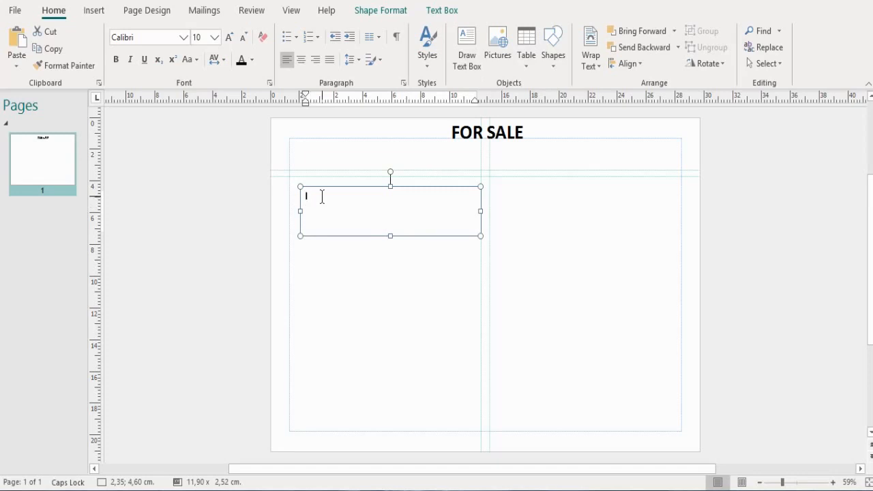
type("HP ProBook 6560b R 4,999.00")
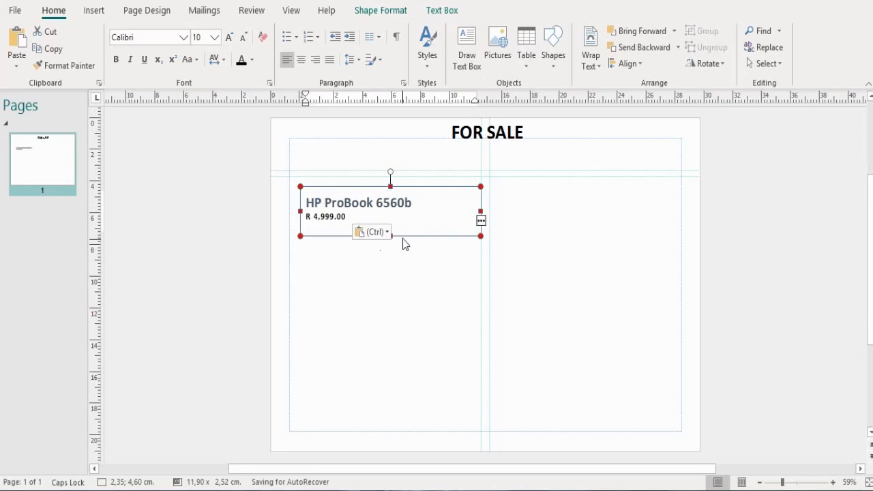
left_click_drag(391, 235, 368, 393)
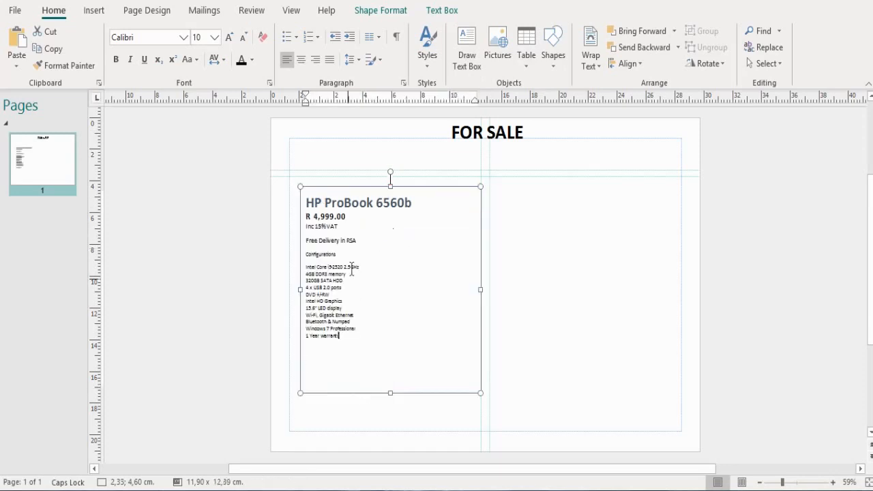
Move the "HP ProBook 6560b" title from the details into a new text box about 7.7 by 1.7 cm in the heading band.
left_click_drag(412, 202, 304, 199)
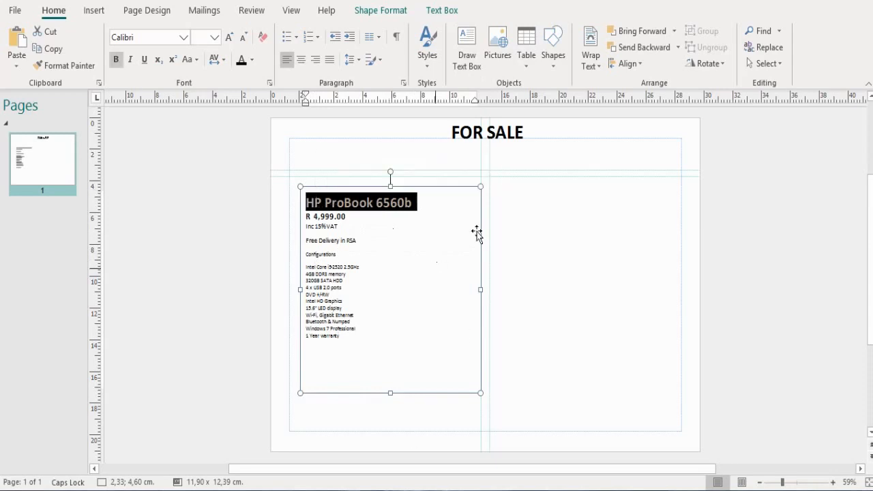
left_click(544, 338)
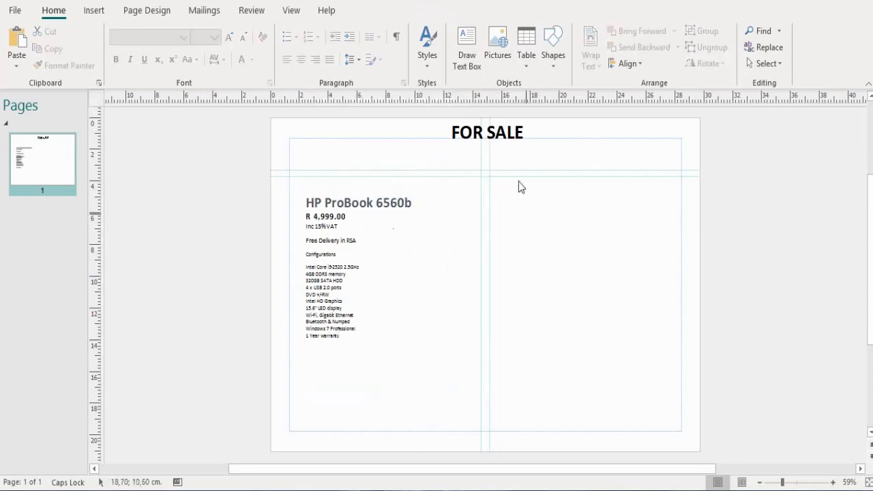
left_click(465, 68)
left_click_drag(291, 141, 451, 170)
left_click(412, 203)
left_click_drag(415, 203, 305, 203)
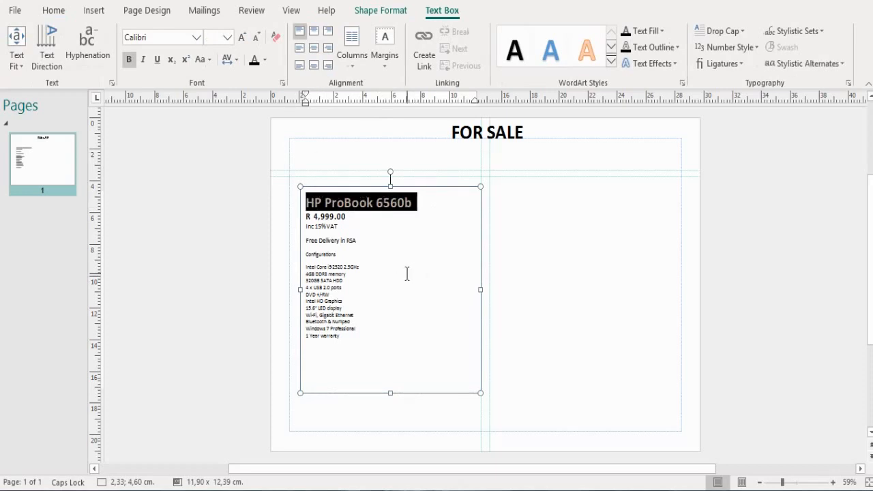
key("ctrl+x")
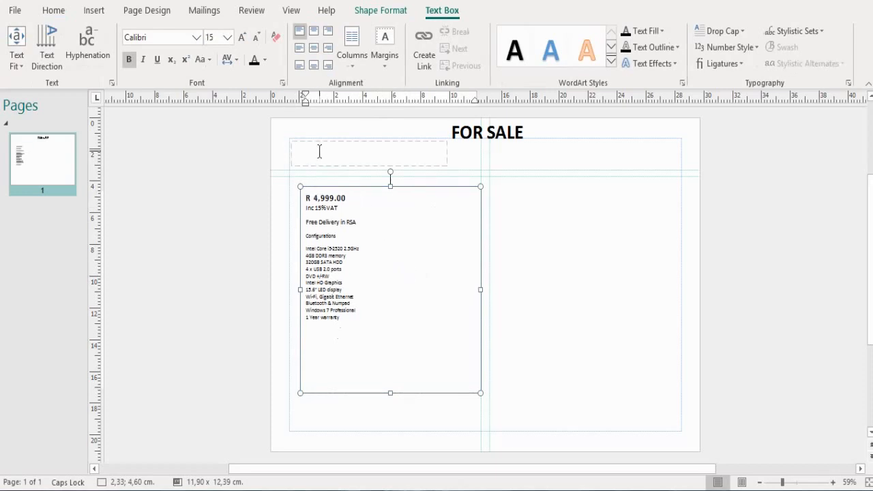
left_click(325, 154)
key("ctrl+v")
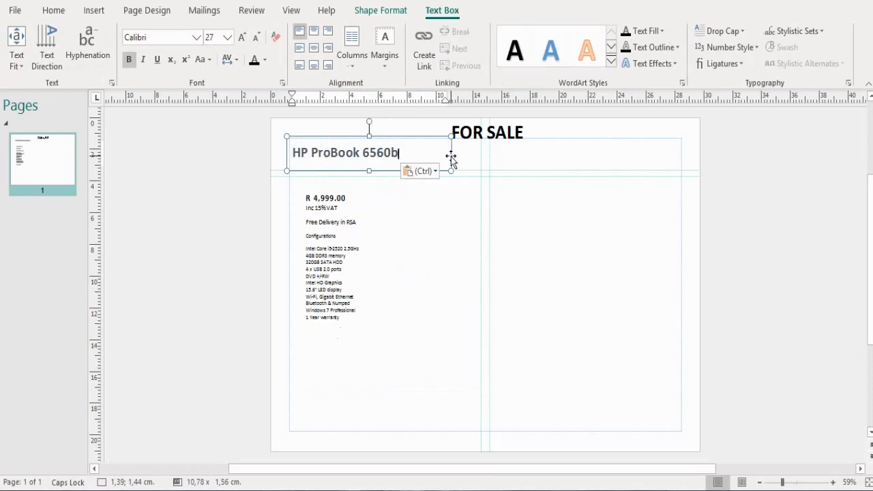
left_click_drag(452, 136, 405, 133)
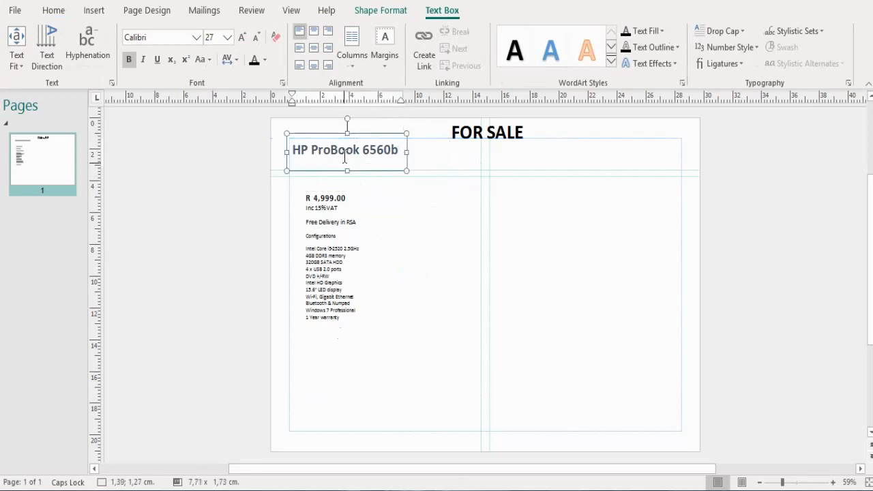
Set the "HP ProBook 6560b" title to font size 26 and colour it dark red.
left_click_drag(398, 150, 292, 149)
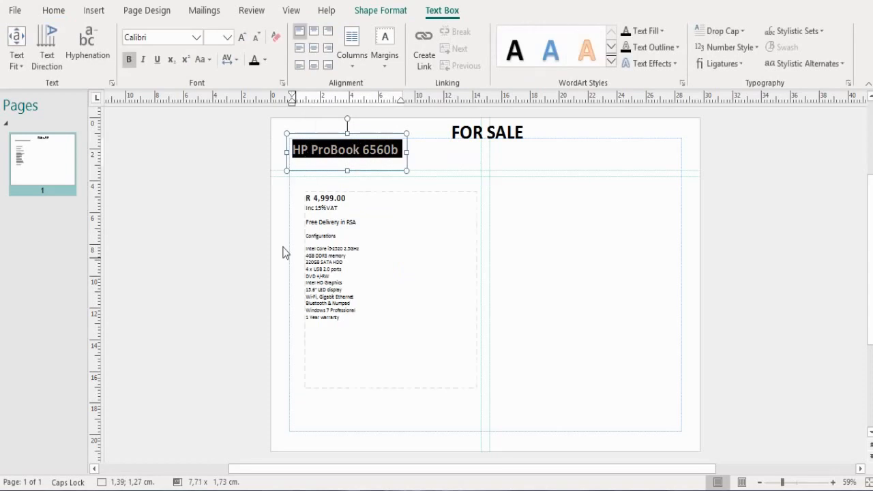
left_click(229, 38)
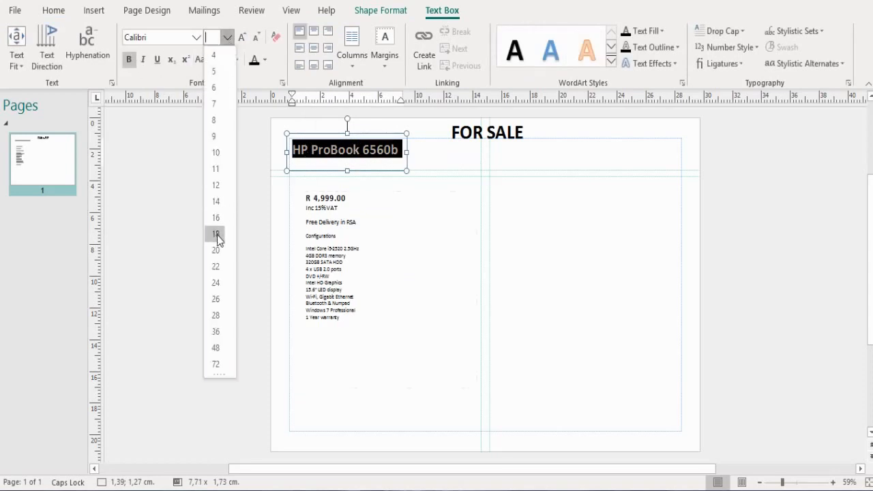
left_click(216, 332)
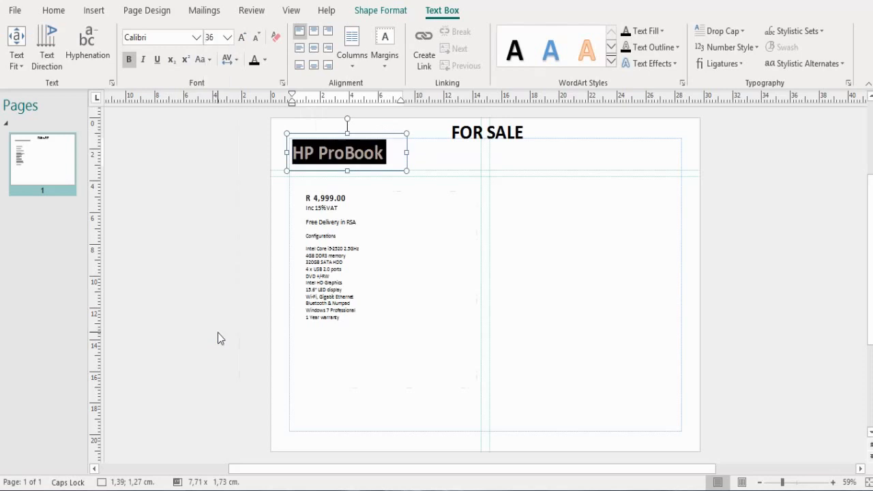
left_click(256, 37)
left_click(256, 38)
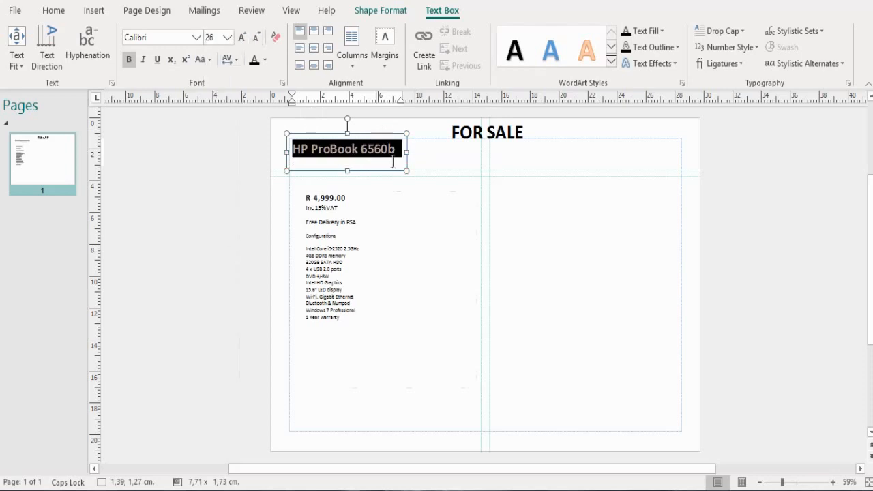
left_click(265, 60)
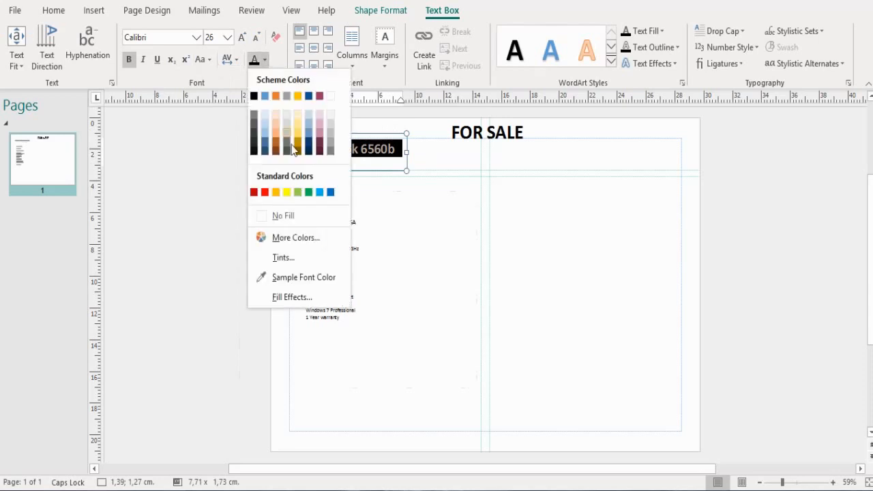
left_click(253, 192)
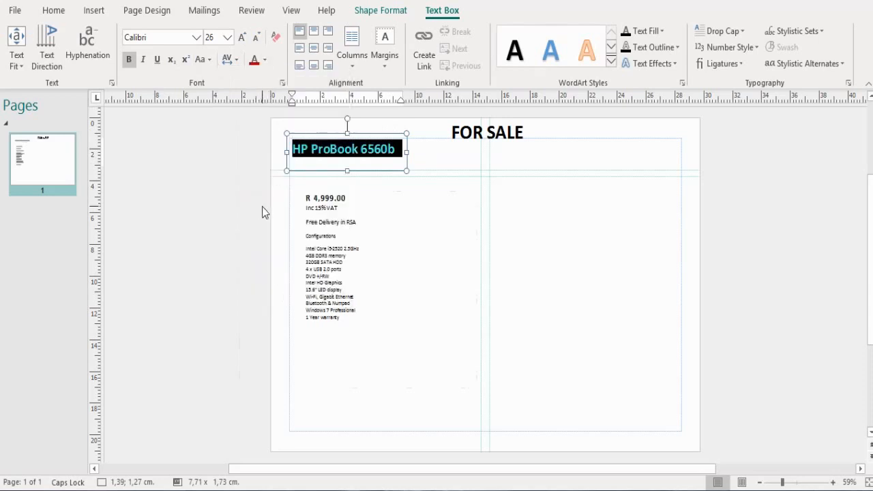
Shrink the price and configuration text box to about 11.1 by 8.5 cm and move it to the lower part of the first column.
left_click(413, 204)
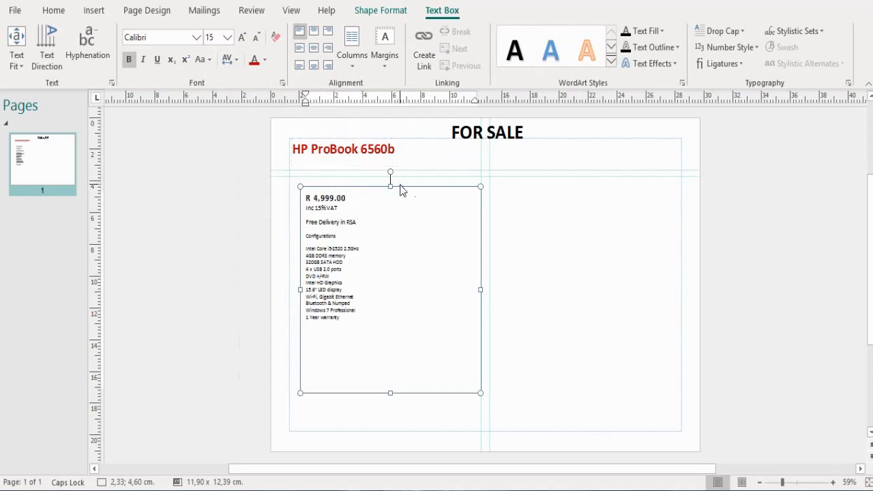
left_click_drag(400, 191, 389, 230)
left_click_drag(473, 436, 462, 376)
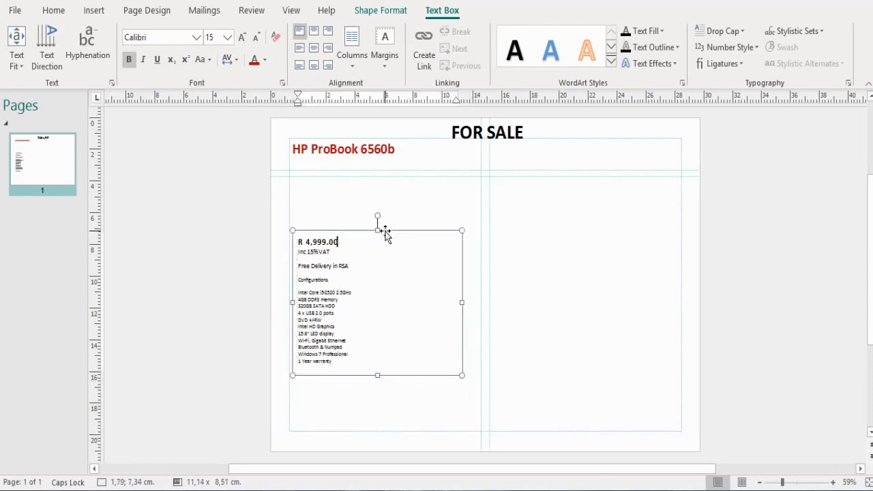
left_click_drag(384, 231, 380, 294)
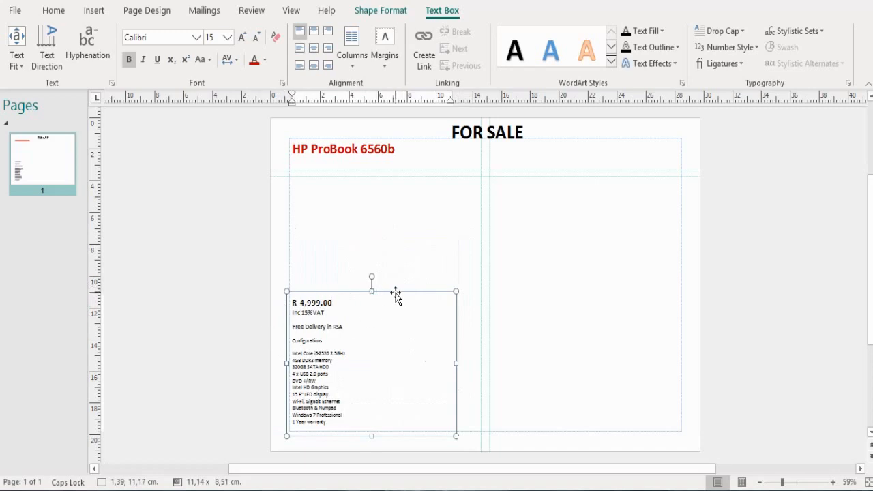
left_click_drag(396, 292, 404, 291)
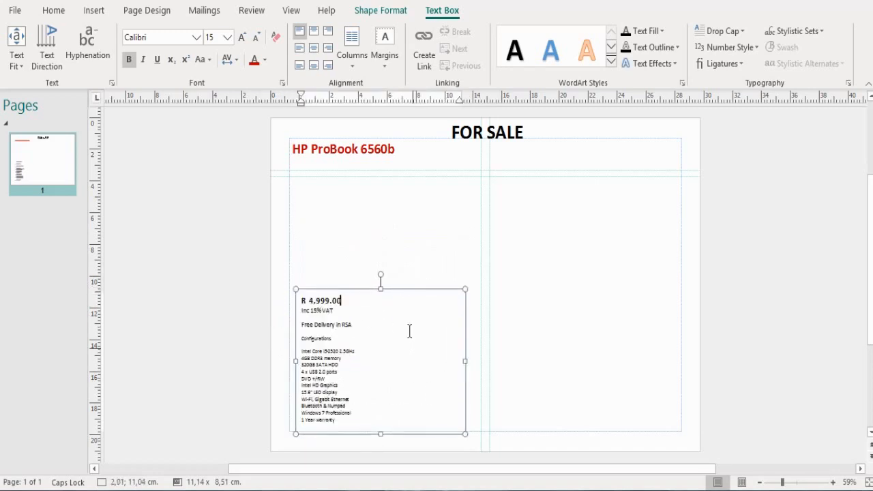
left_click(407, 289)
left_click(401, 298)
left_click(405, 290)
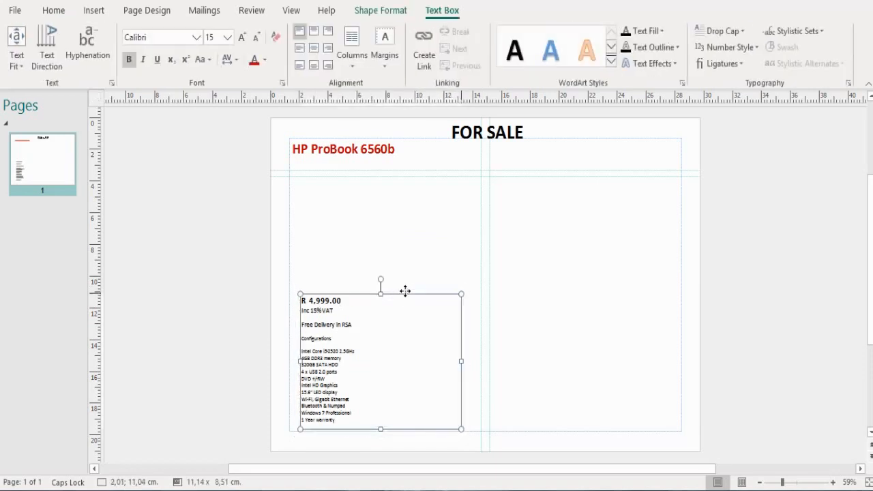
left_click(406, 290)
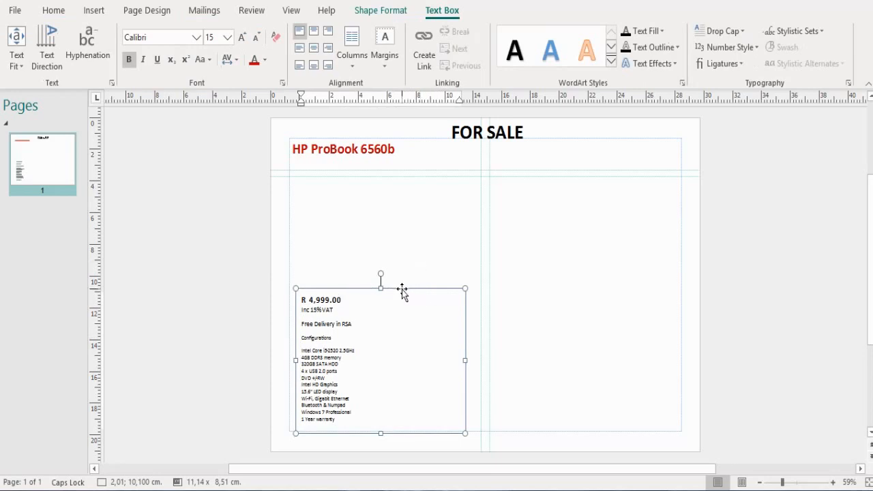
left_click_drag(402, 290, 401, 279)
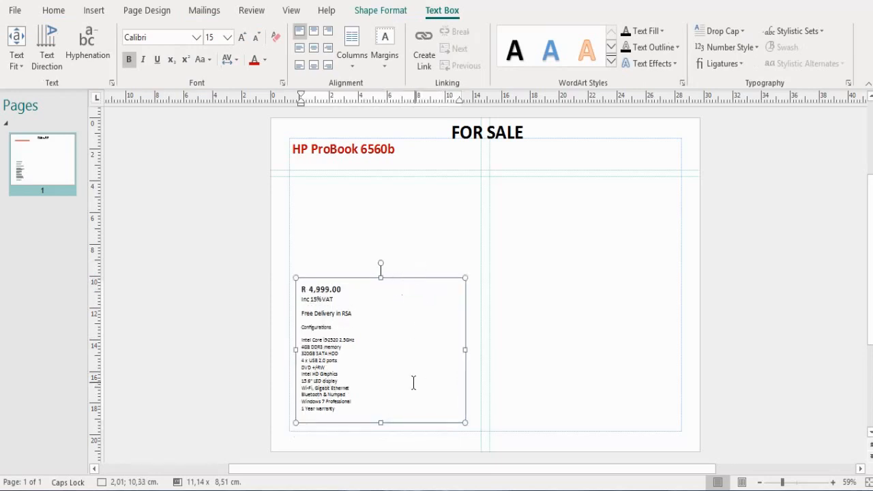
Insert the "HP Laptop" picture from the Pictures folder onto the page.
left_click(348, 197)
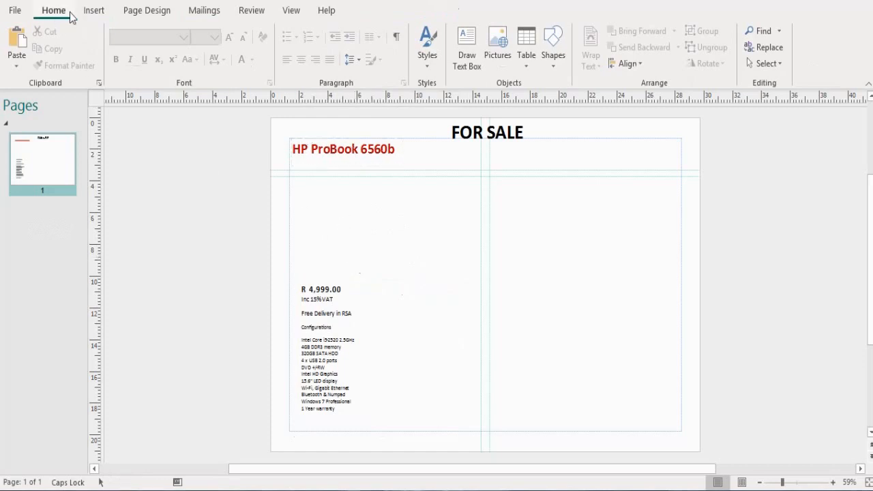
left_click(96, 11)
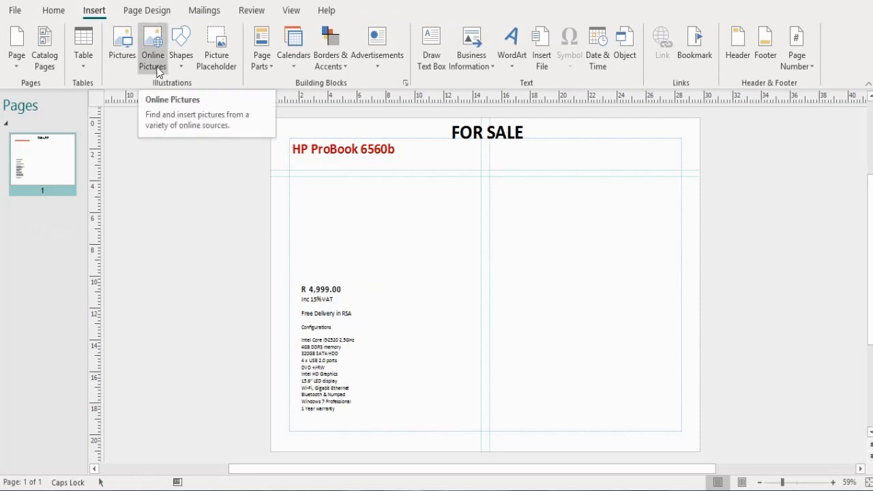
left_click(122, 69)
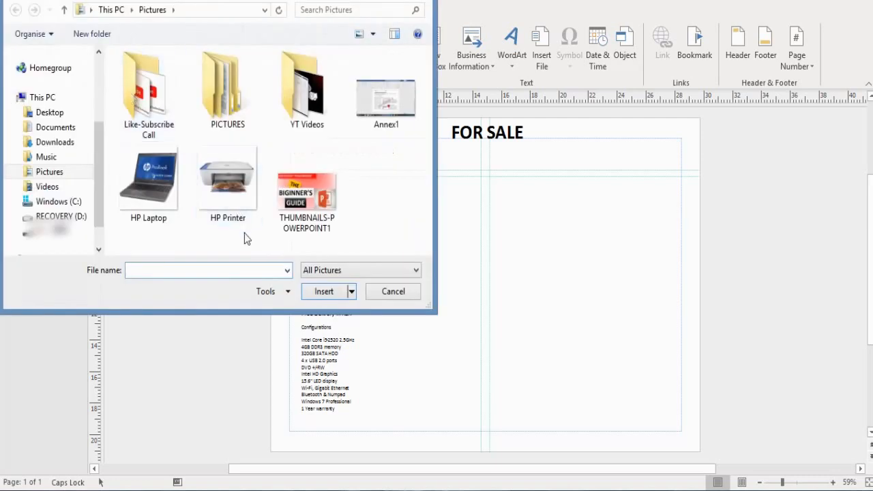
left_click(159, 198)
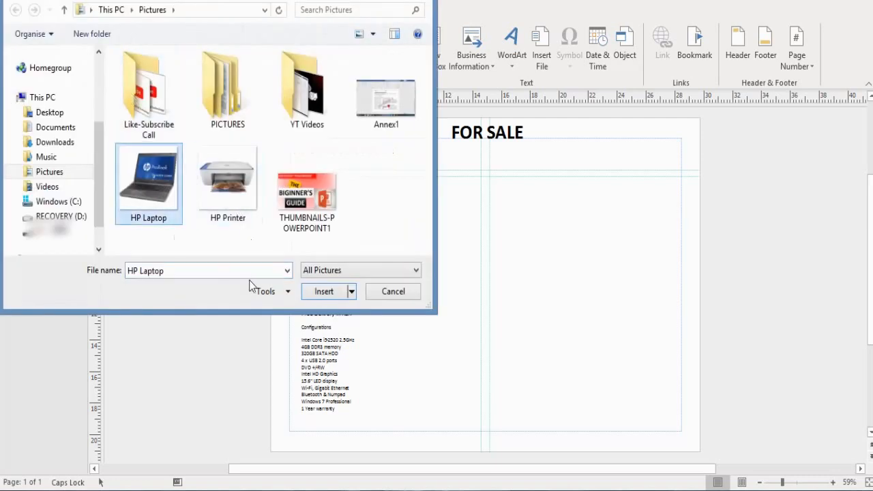
left_click(320, 291)
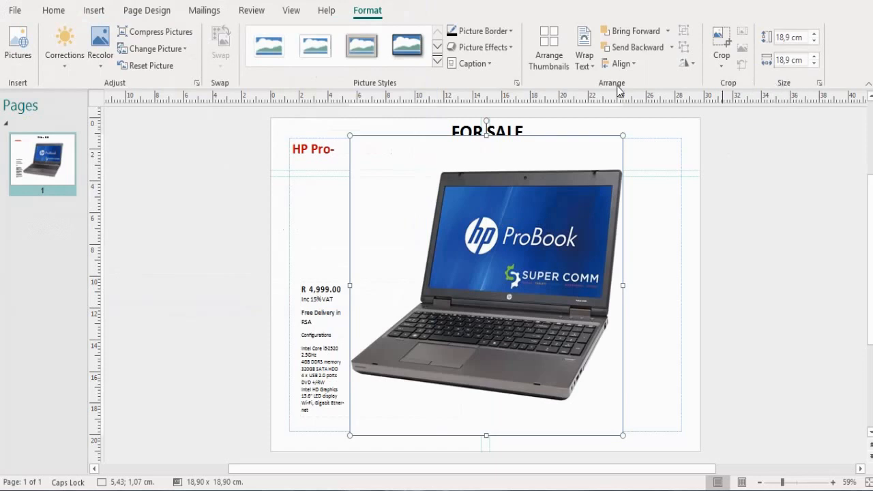
Shrink the laptop picture to about 6.7 by 6.7 cm and place it beside the price details in the first column.
left_click_drag(349, 135, 459, 293)
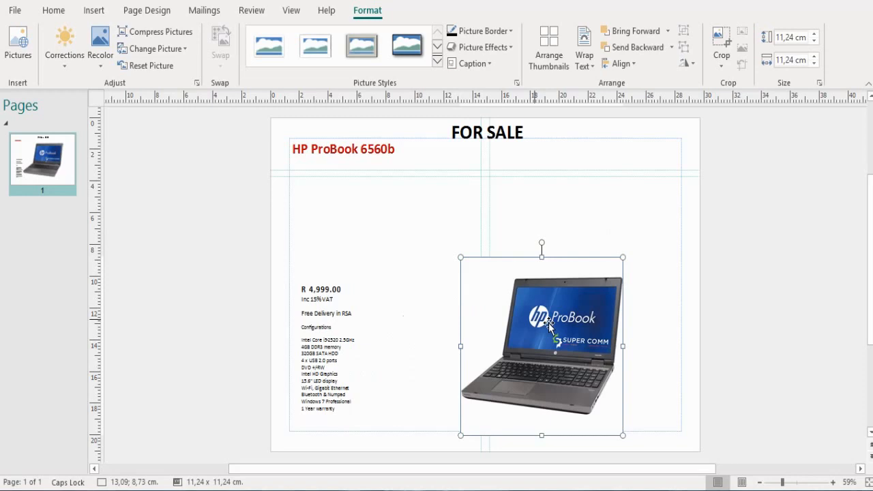
left_click_drag(575, 333, 436, 222)
left_click_drag(326, 151, 383, 222)
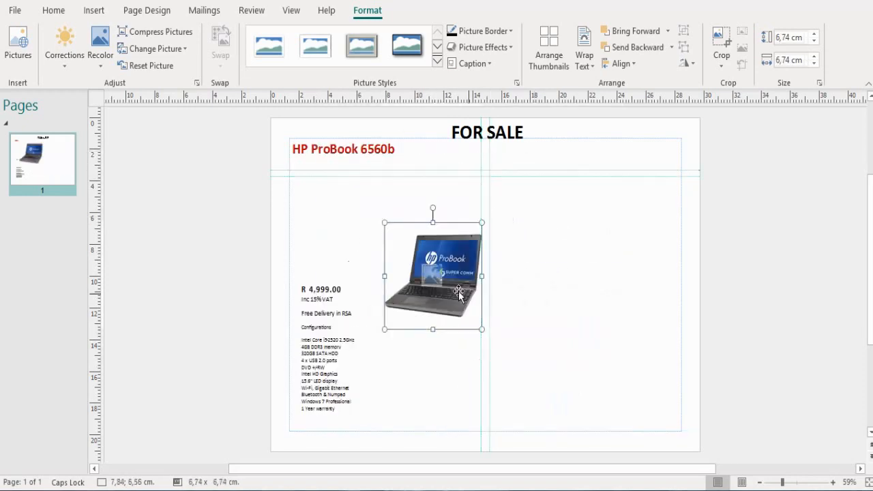
Move the laptop picture above the price details in the first column, just below the product title.
left_click_drag(447, 287, 371, 225)
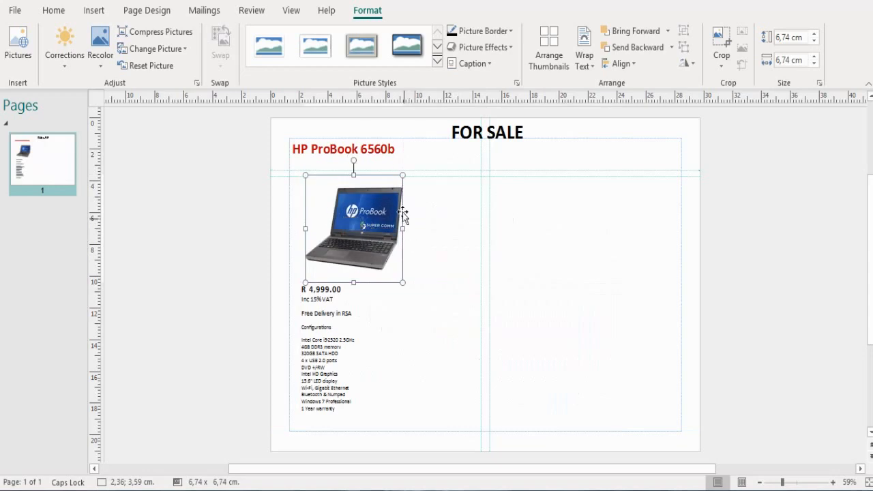
left_click_drag(359, 206, 359, 207)
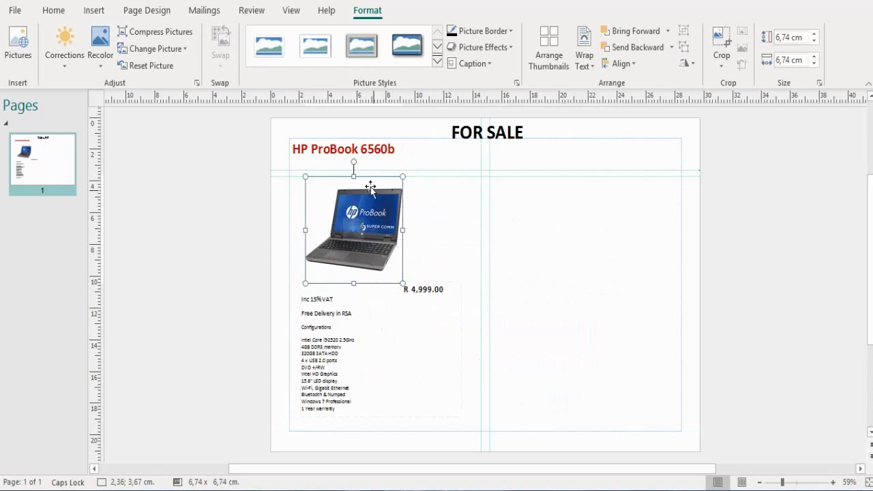
left_click_drag(353, 216, 349, 205)
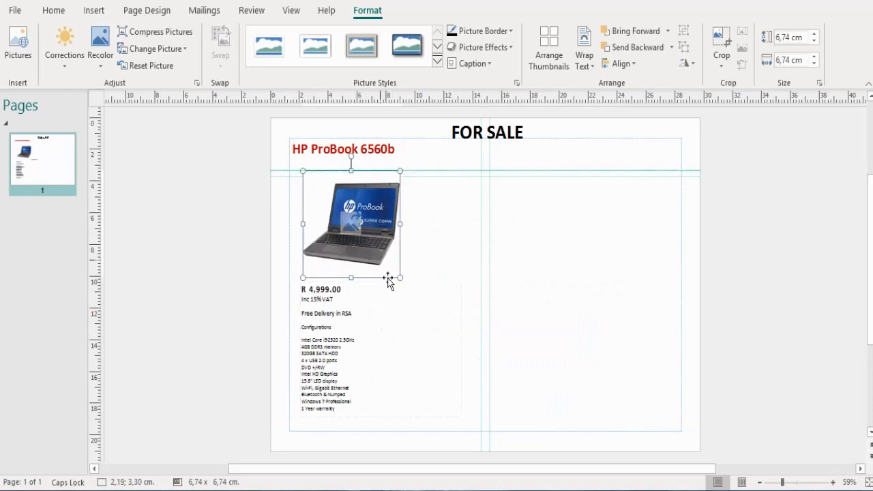
left_click(207, 316)
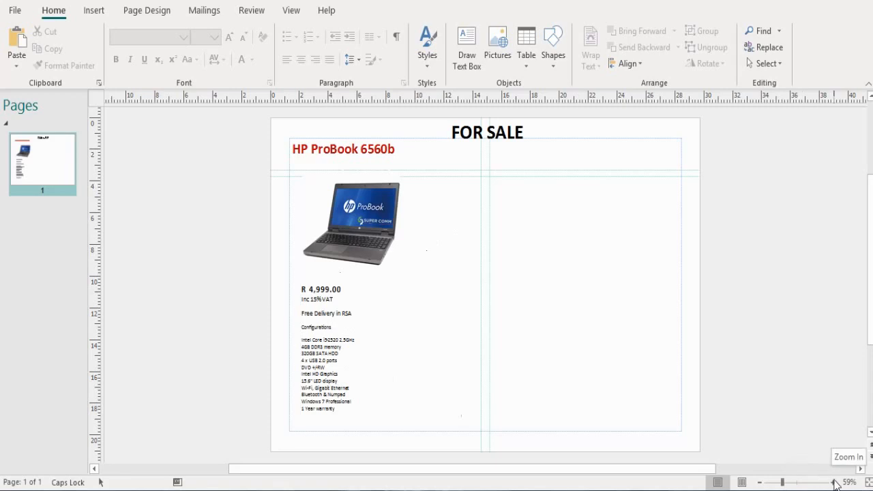
Move the laptop picture to the inner side of the first column, at about 7.6 cm across and 4.1 cm down.
left_click_drag(783, 483, 789, 481)
scroll(531, 384, "up", 1)
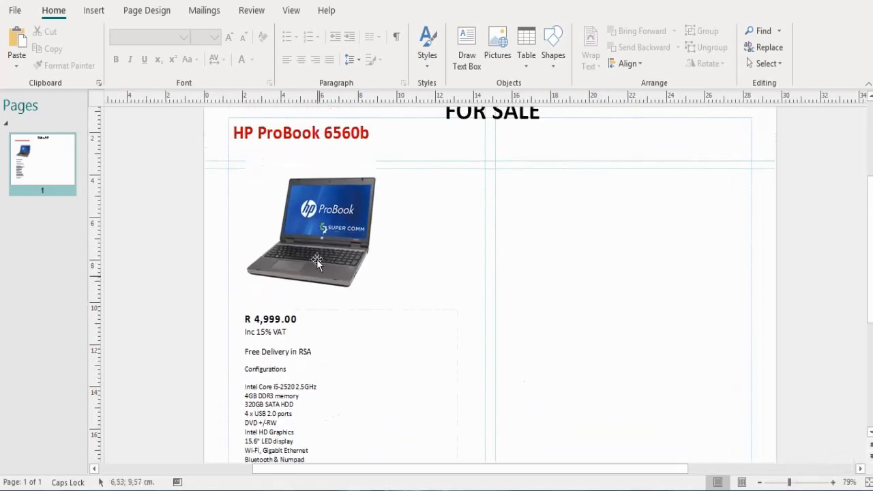
left_click(307, 212)
left_click_drag(307, 213, 423, 259)
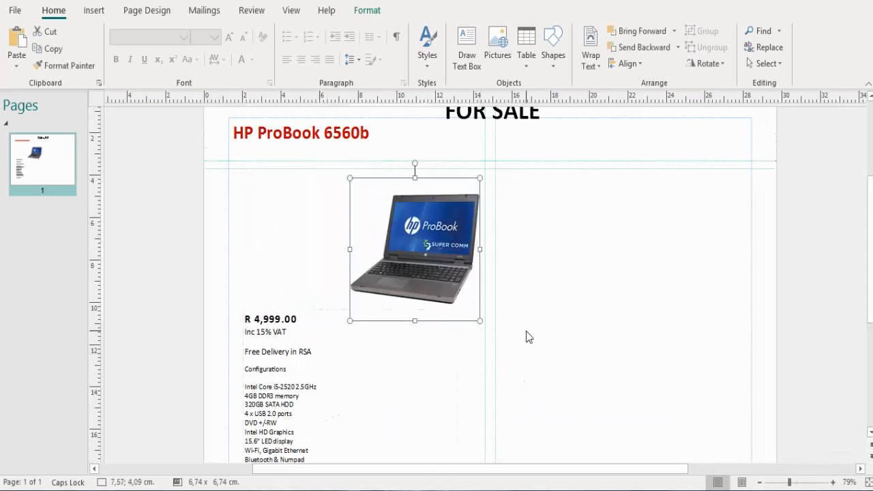
Narrow the price and configuration text box to about 5.2 cm and move it up beside the laptop picture.
scroll(566, 345, "down", 2)
scroll(563, 338, "down", 1)
left_click(275, 328)
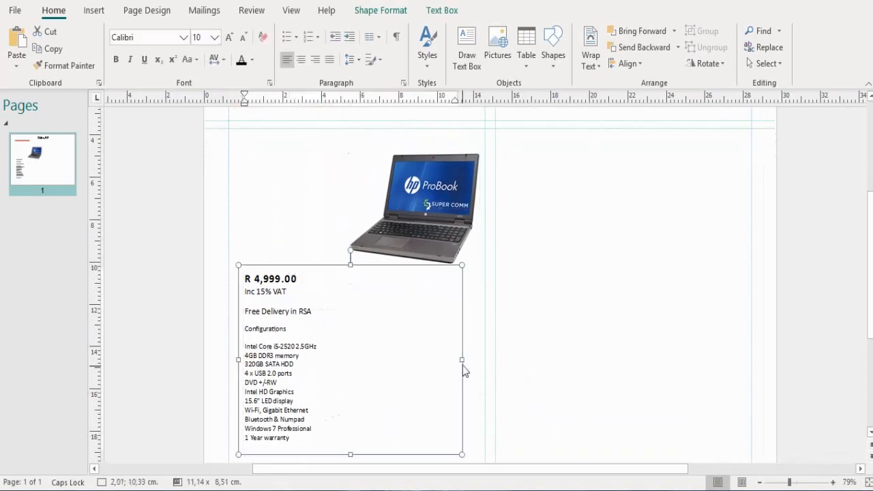
left_click_drag(461, 362, 347, 357)
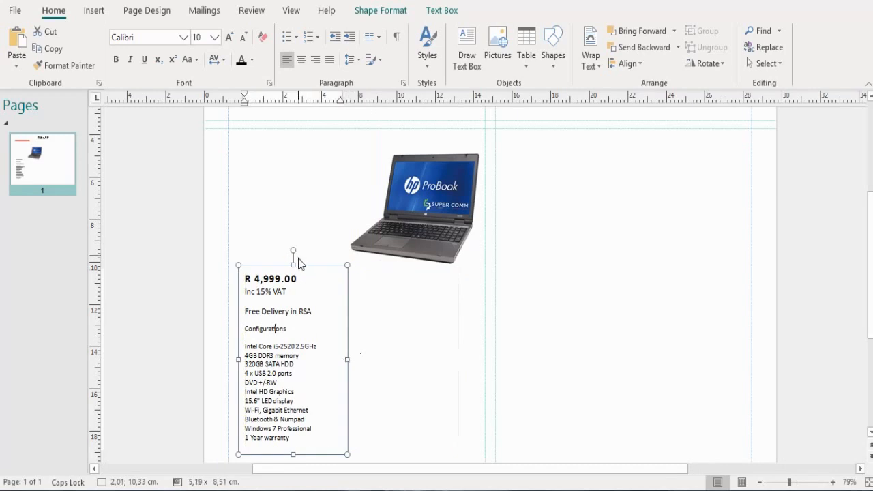
left_click_drag(307, 263, 308, 148)
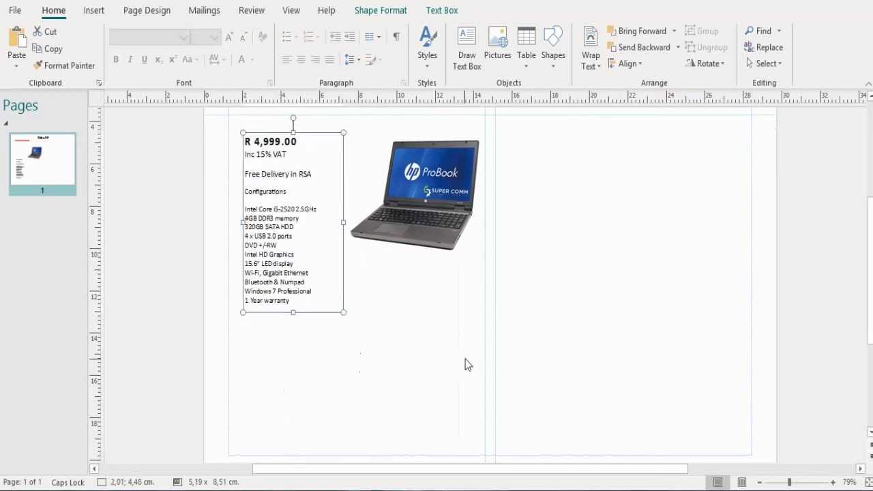
scroll(466, 365, "up", 3)
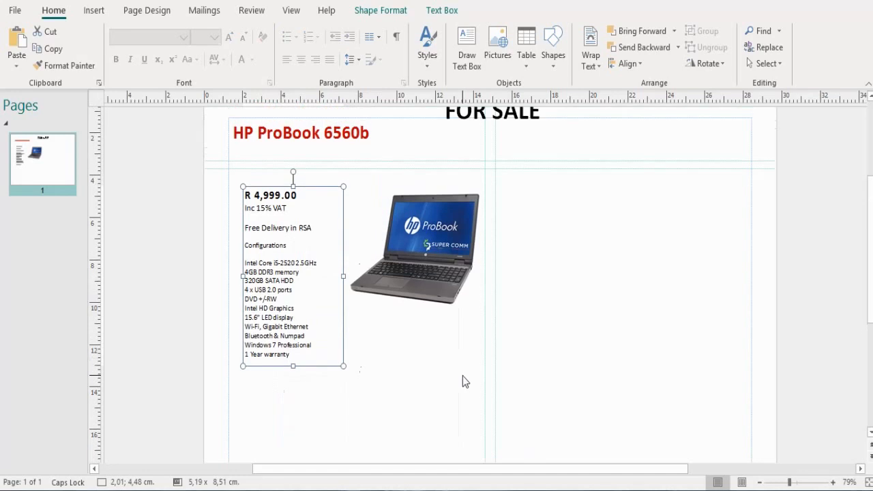
scroll(462, 380, "up", 2)
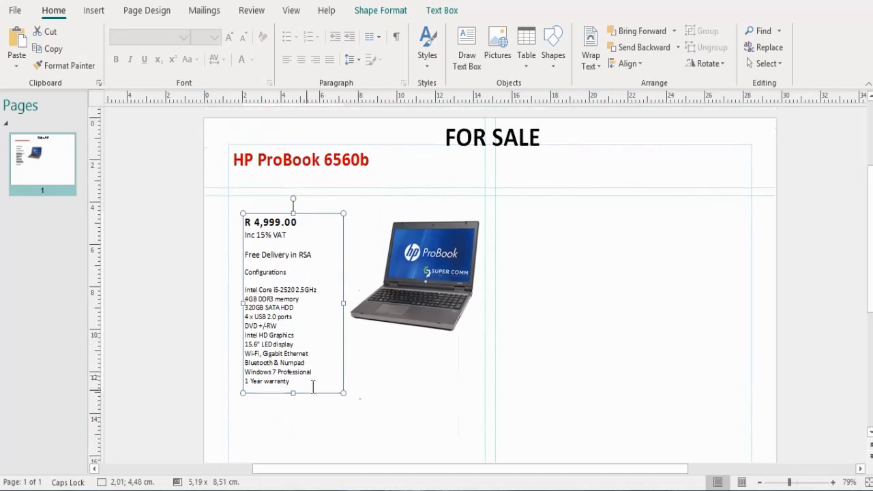
Lengthen the price and configuration text box to about 12.2 cm and select all of its text.
left_click_drag(293, 392, 284, 450)
left_click_drag(296, 360, 244, 194)
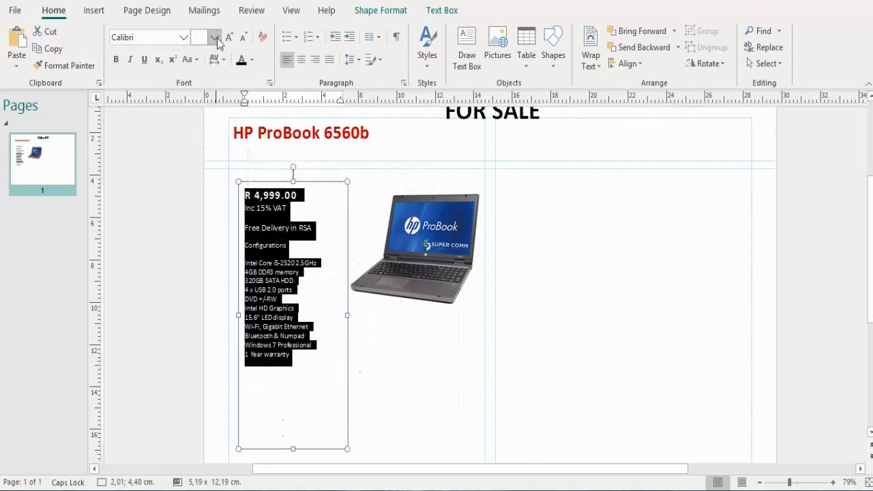
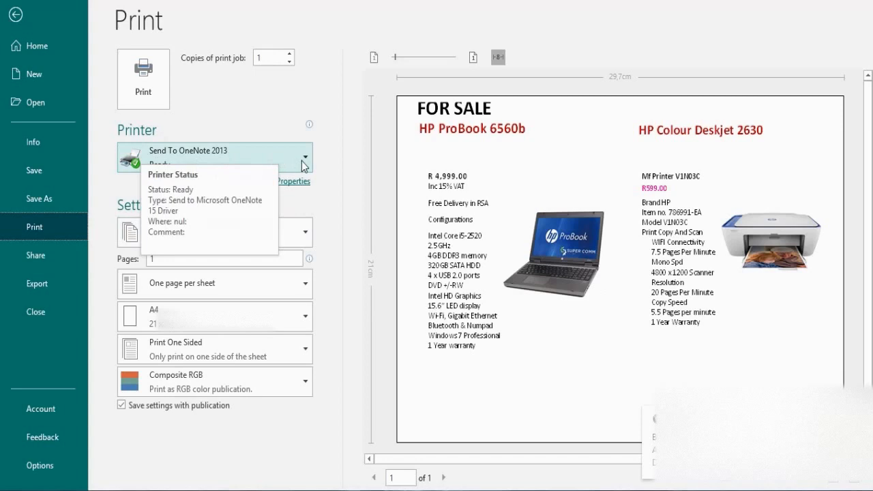
Examine the available printers and the sharing and export options for the flyer, then return to the page.
left_click(303, 161)
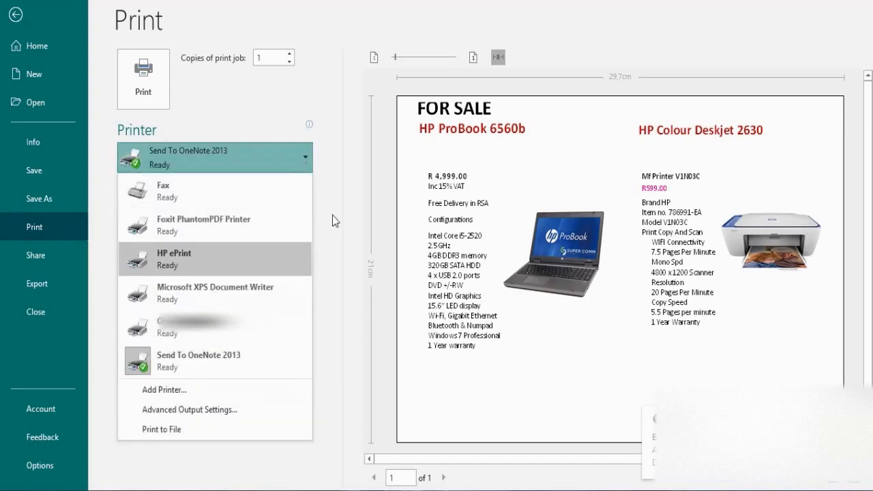
left_click(329, 168)
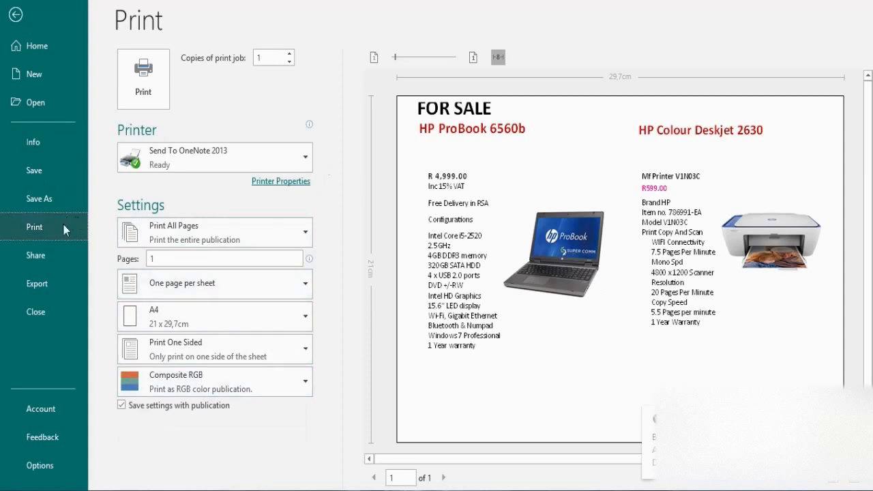
left_click(56, 256)
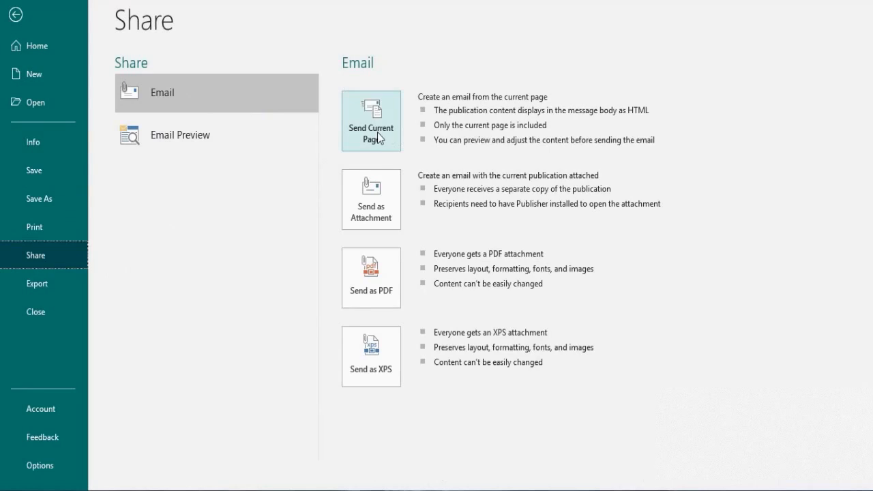
key("XF86AudioRaiseVolume")
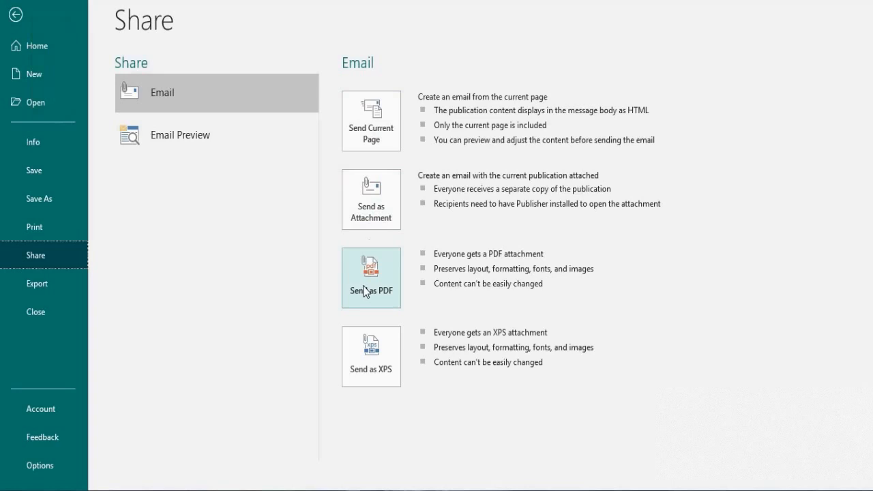
left_click(37, 284)
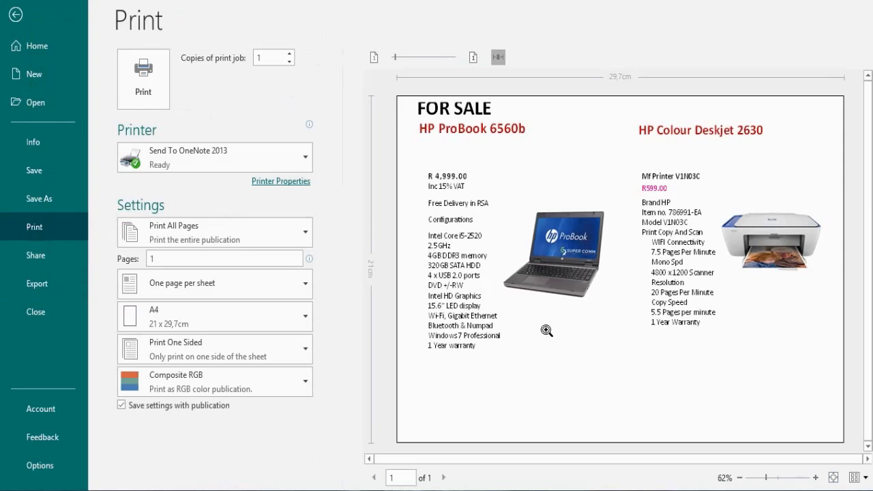
left_click(16, 15)
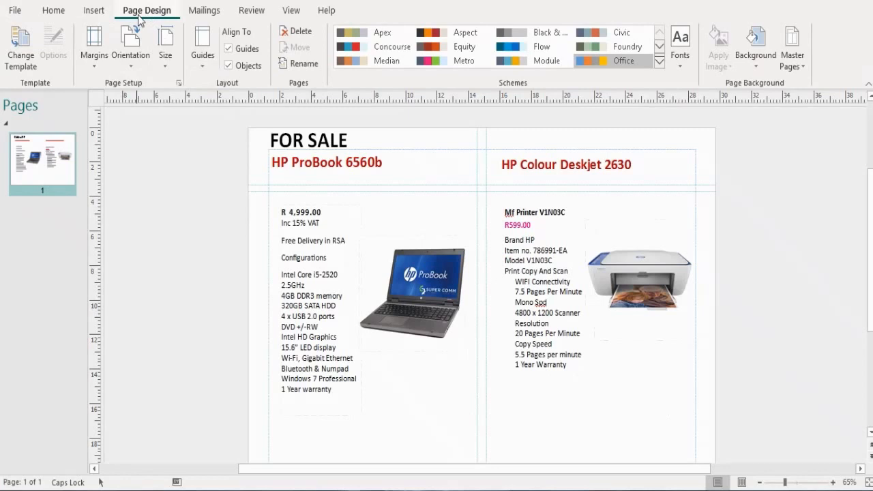
Look through the full gallery of built-in ruler guide layouts without applying one to the flyer.
left_click(203, 70)
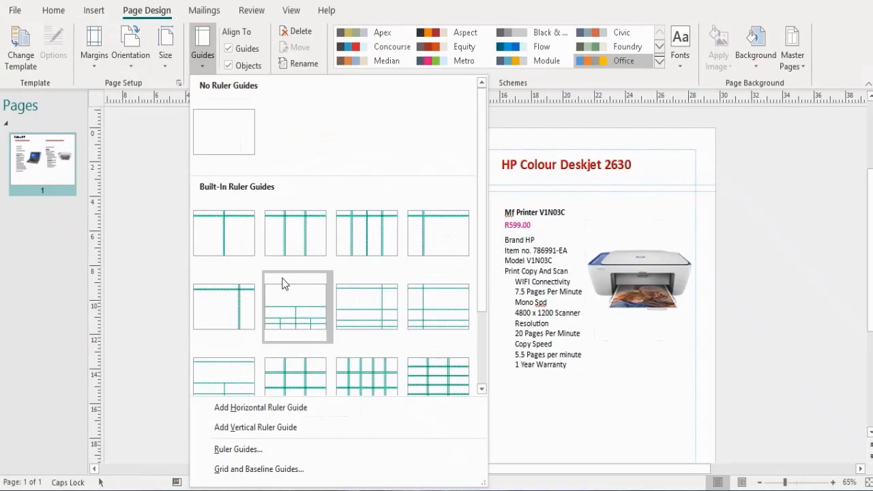
left_click(172, 178)
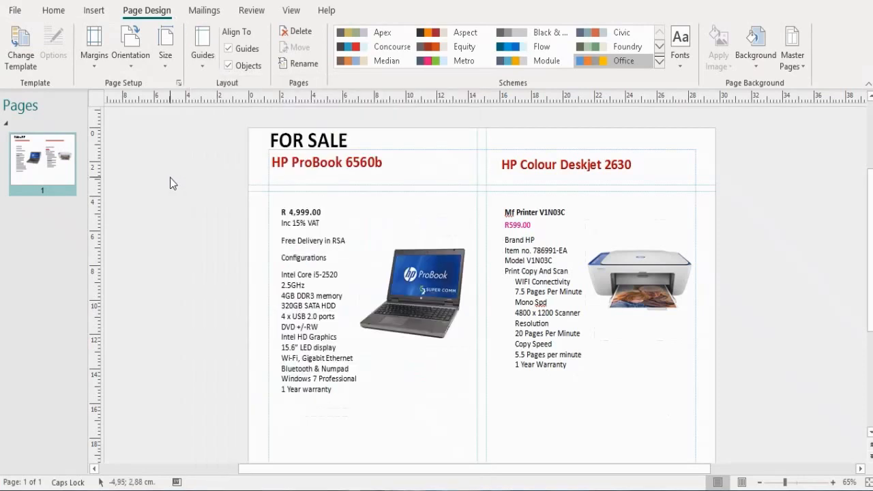
left_click(202, 68)
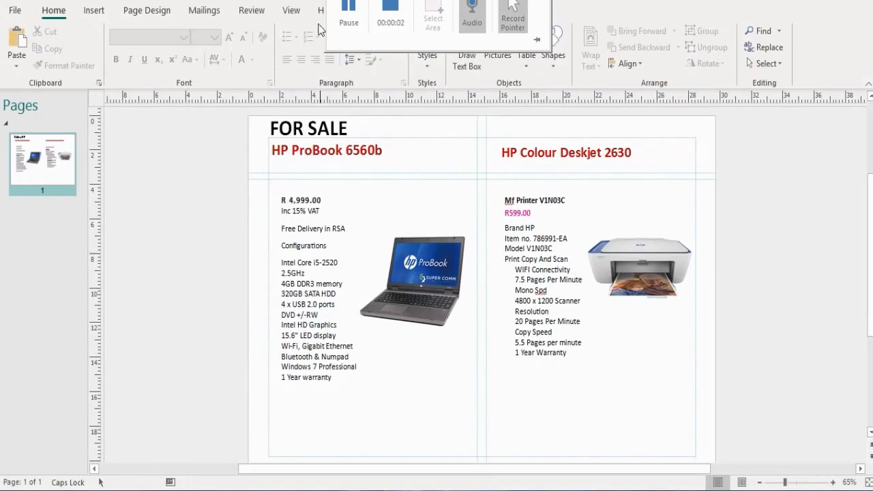
left_click(145, 17)
left_click(209, 68)
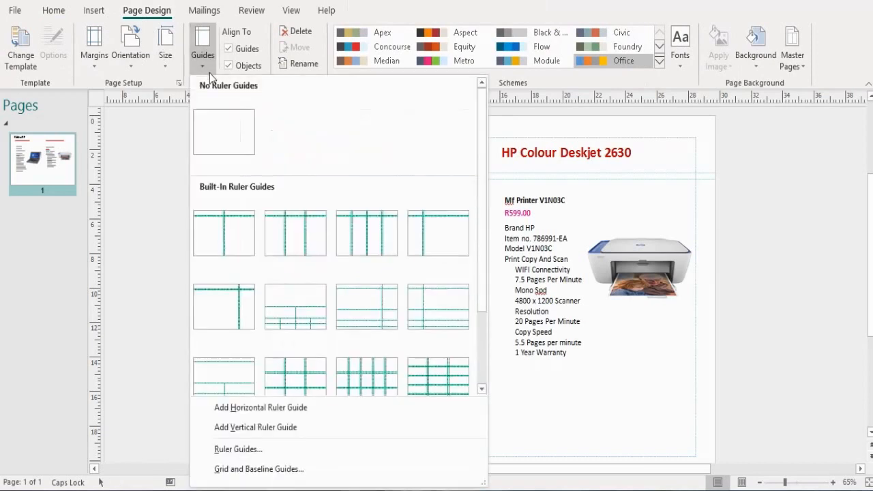
left_click_drag(483, 318, 485, 391)
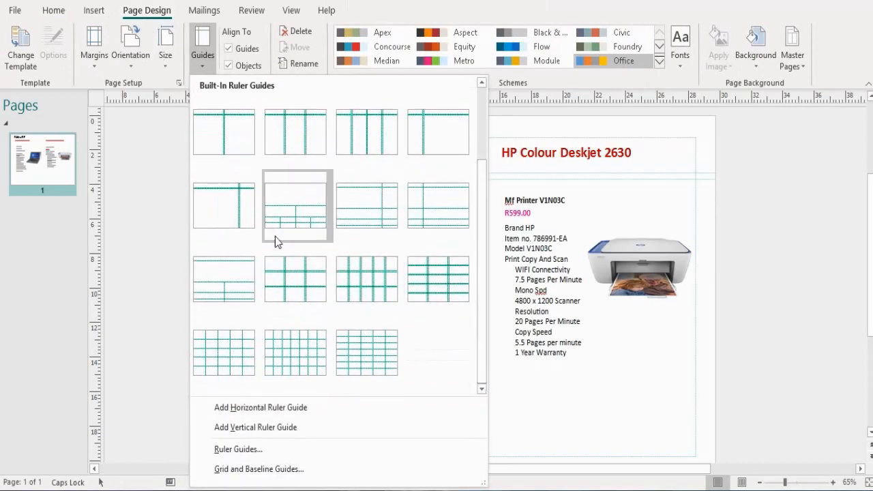
left_click_drag(481, 273, 477, 146)
left_click(172, 149)
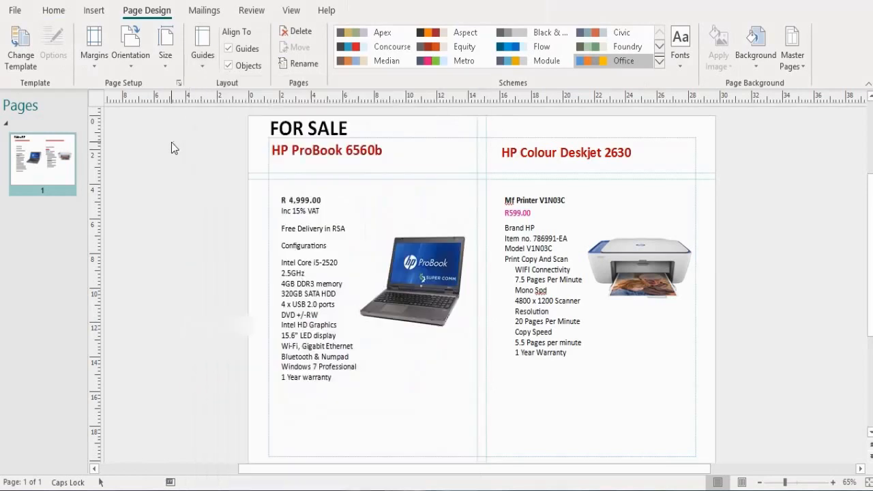
Create a blank A4 landscape publication and add two horizontal ruler guides about 5.8 and 6.5 cm from the page's top edge.
left_click(15, 10)
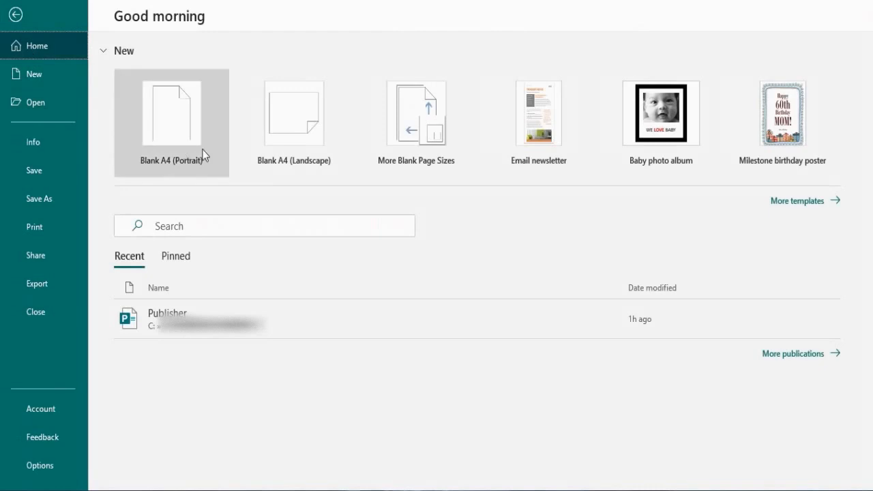
left_click(286, 132)
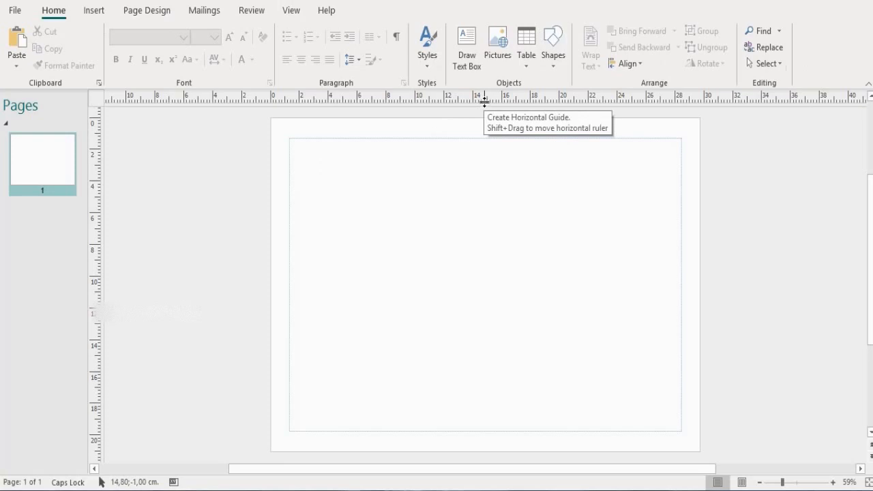
left_click_drag(484, 104, 487, 209)
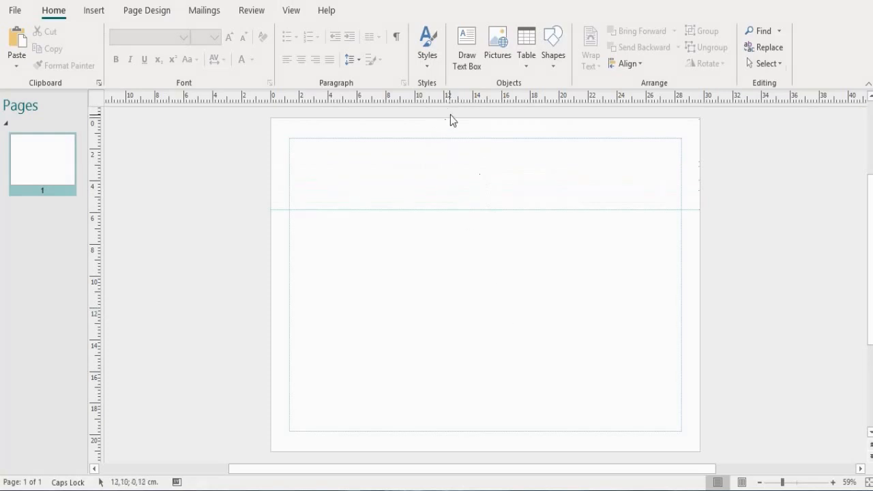
left_click_drag(472, 103, 475, 219)
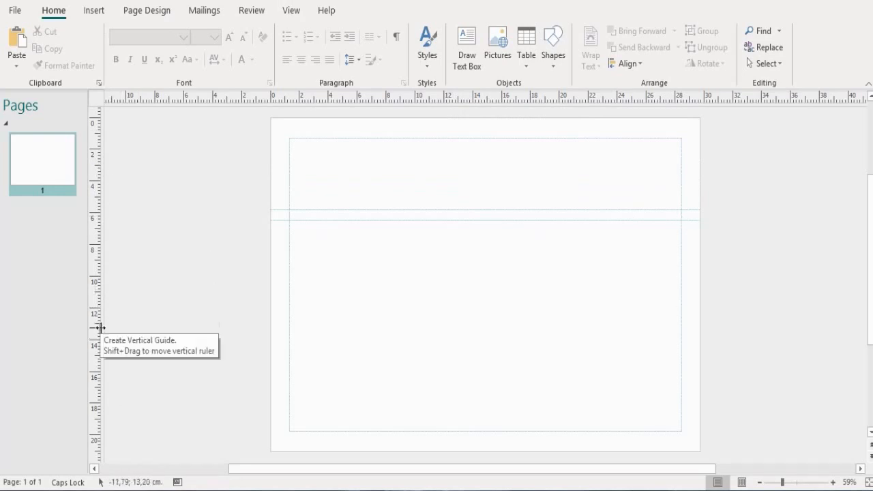
Add two vertical ruler guides about 8 and 8.7 cm from the page's left edge.
left_click_drag(100, 328, 386, 355)
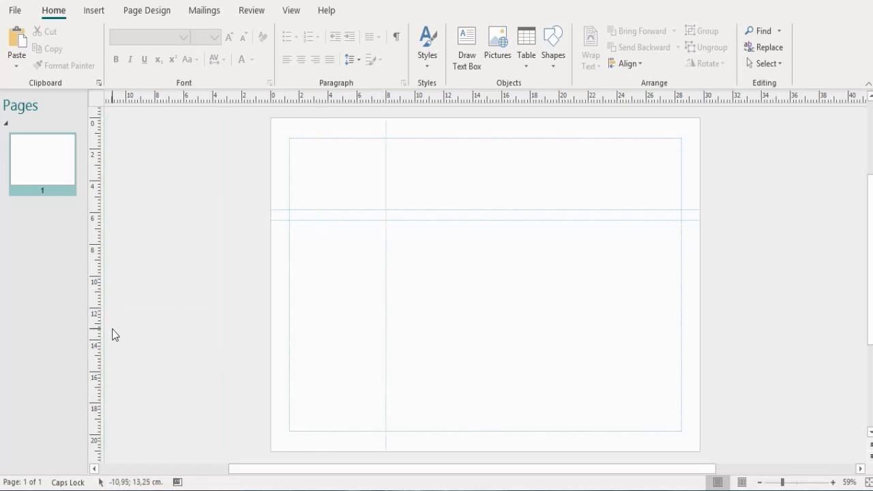
left_click_drag(101, 331, 396, 353)
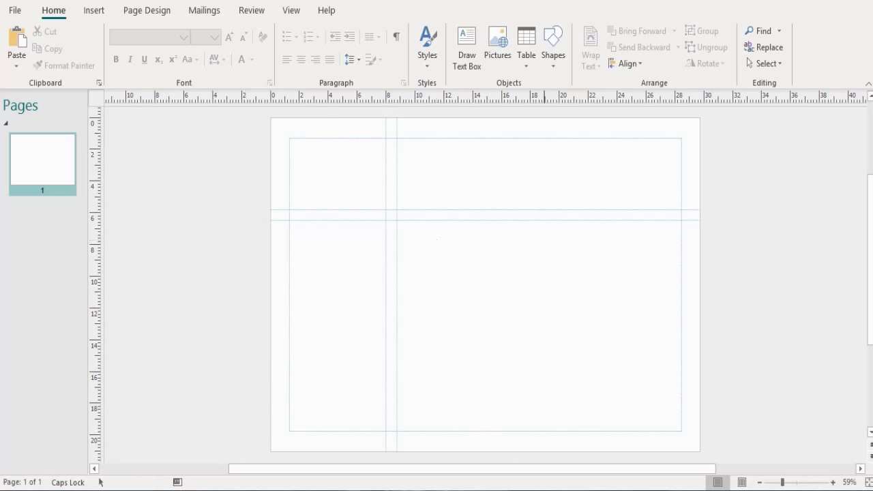
Switch to the Trader News newsletter publication and look through its page from the headline to the photo.
left_click(620, 454)
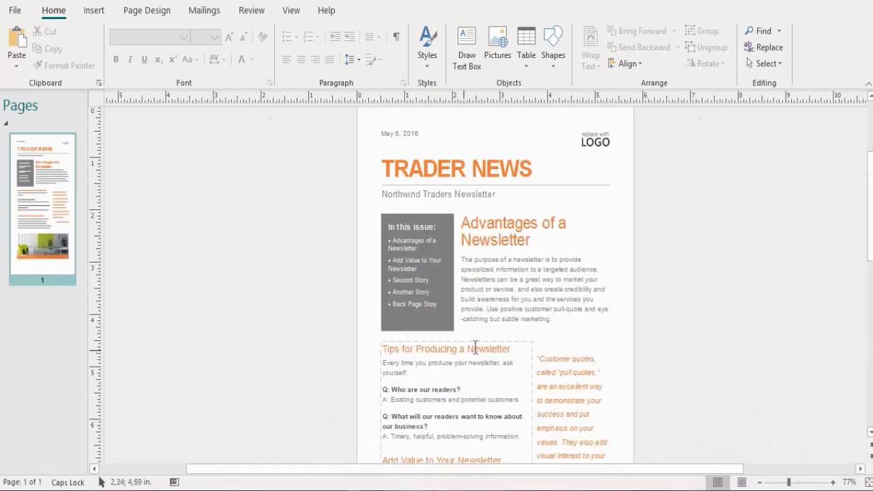
scroll(554, 337, "down", 1)
scroll(543, 336, "down", 6)
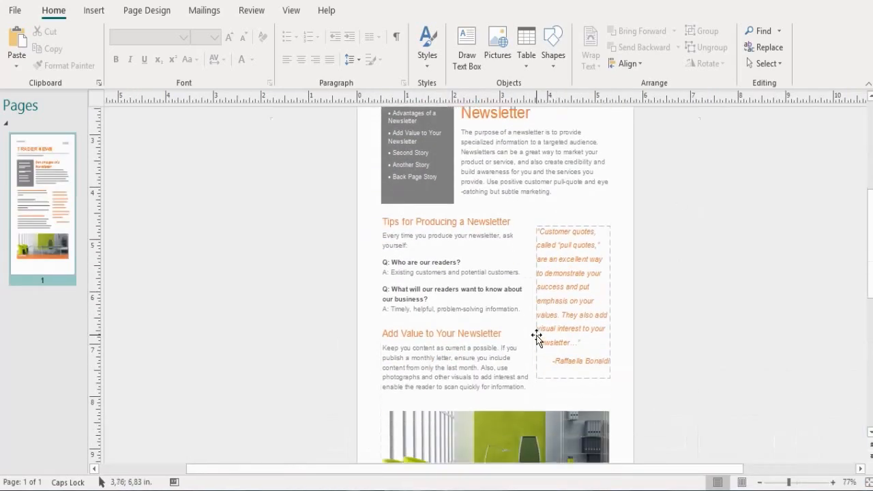
scroll(537, 338, "down", 3)
scroll(580, 350, "up", 5)
scroll(455, 171, "up", 4)
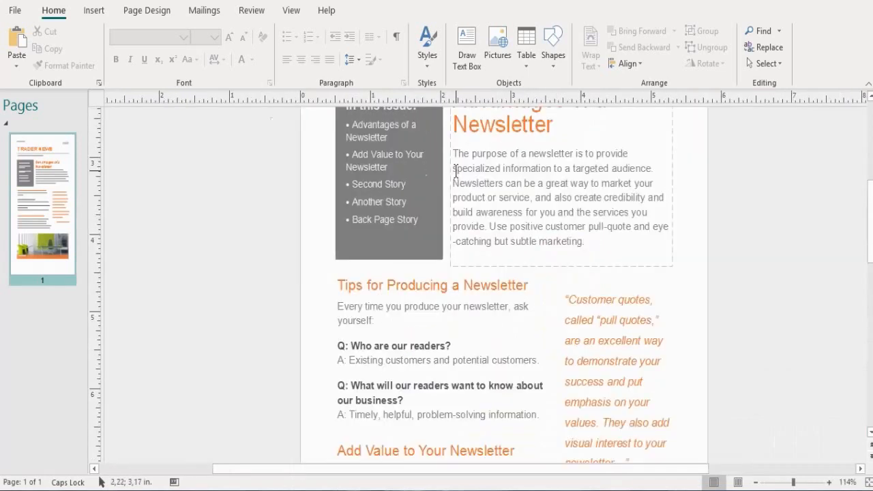